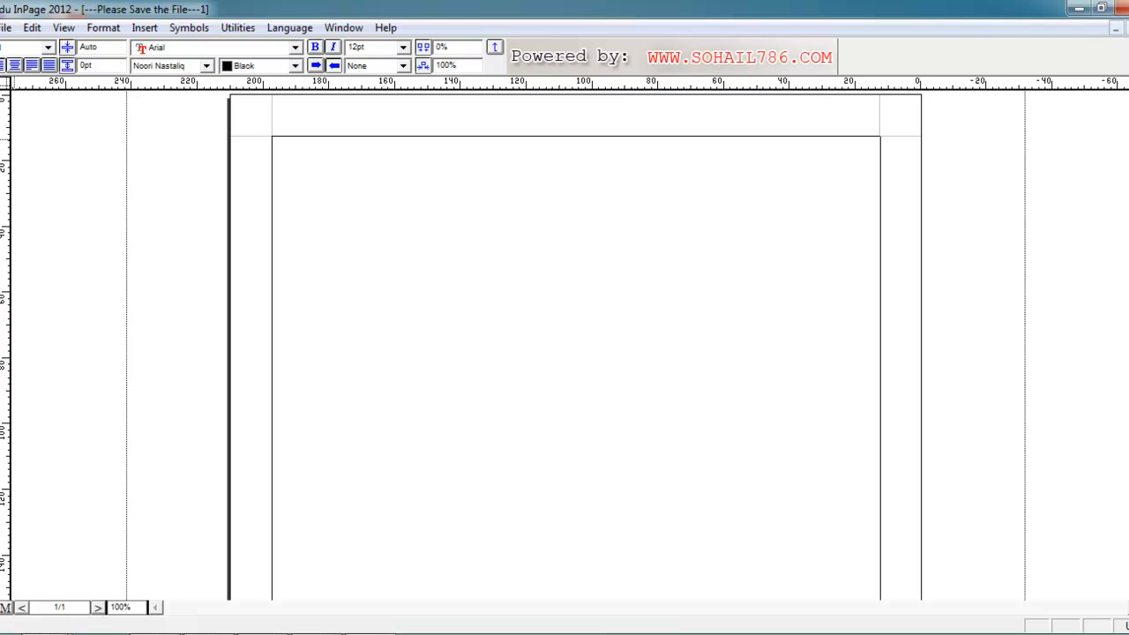
- Draw a picture box about 93 mm wide and 65 mm high within the page margins
click(1, 139)
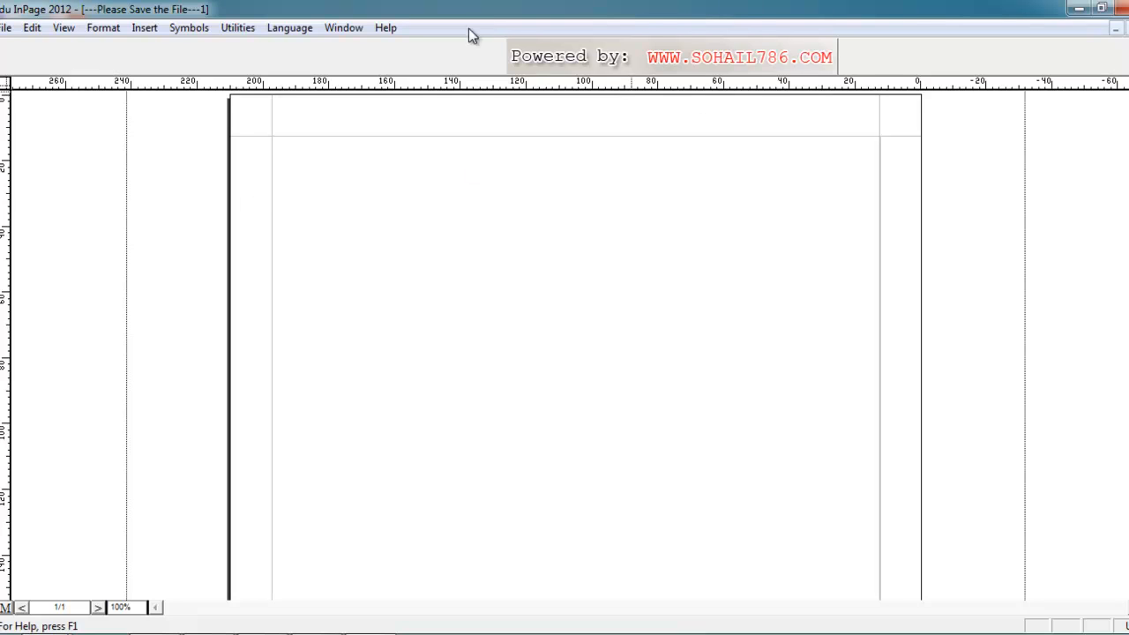
click(472, 205)
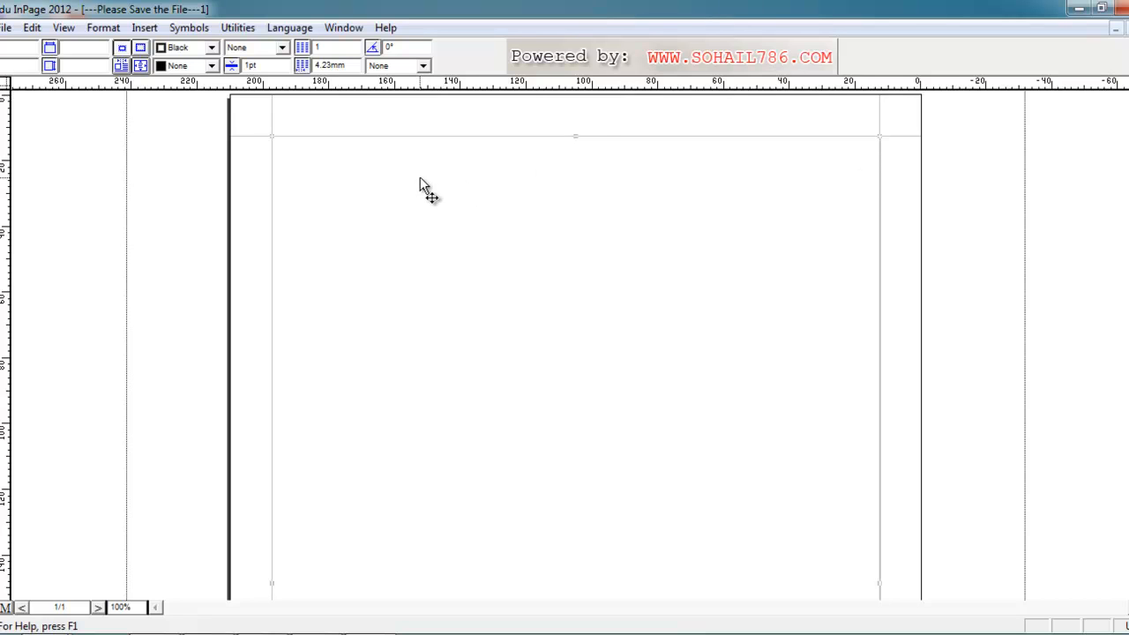
click(1, 251)
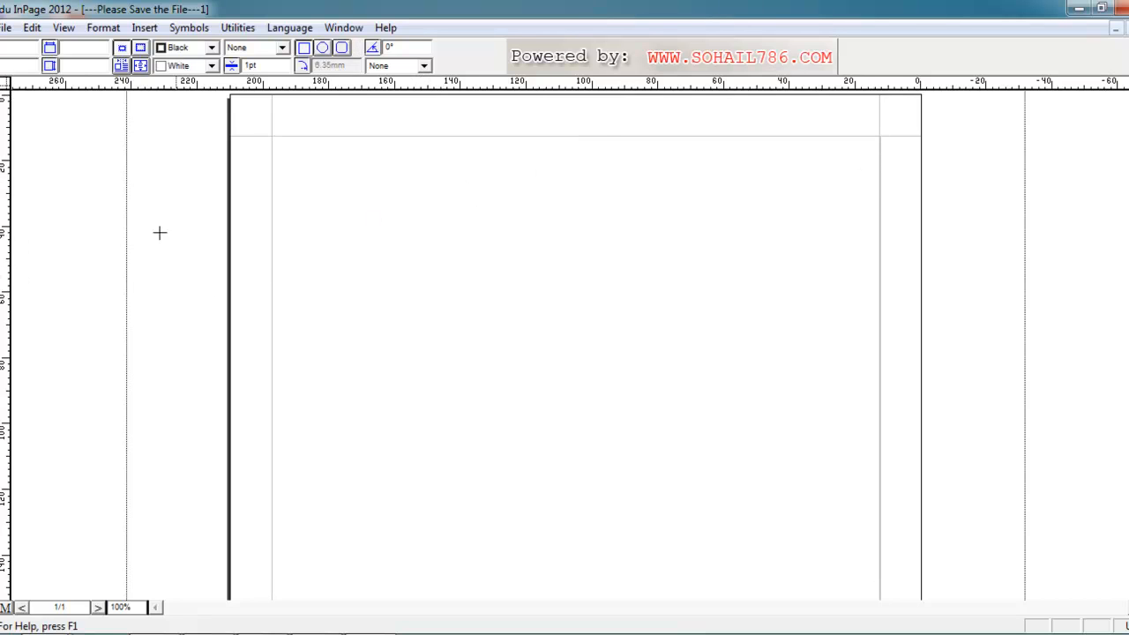
drag(316, 250, 622, 462)
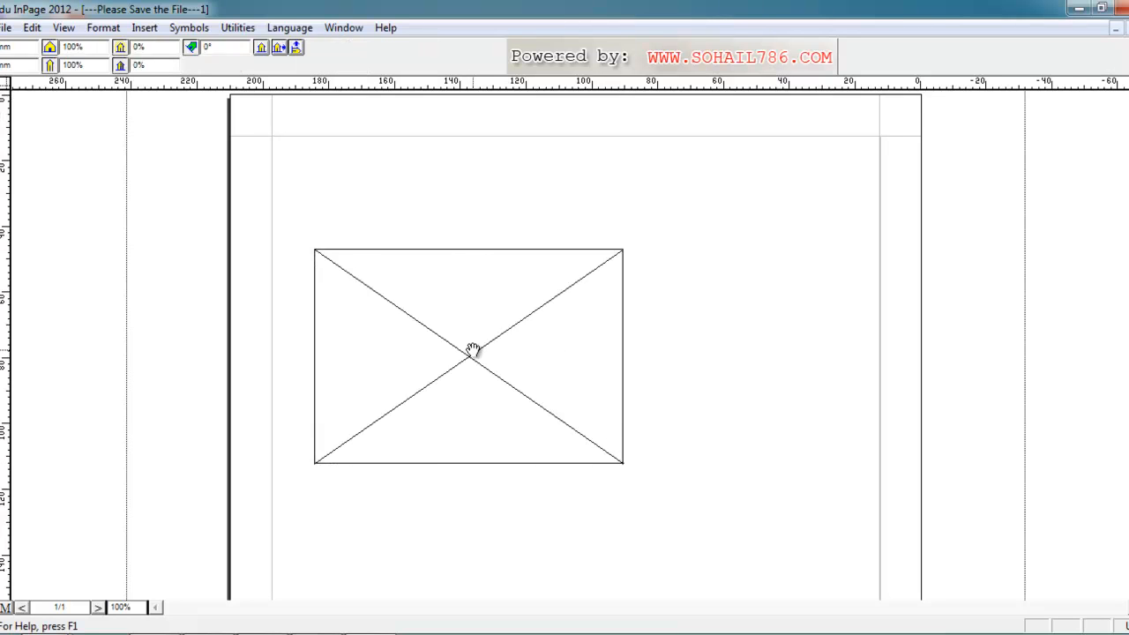
- Move the picture box down over the page's left edge and delete it
click(1, 100)
click(413, 283)
drag(413, 283, 385, 214)
drag(616, 196, 527, 318)
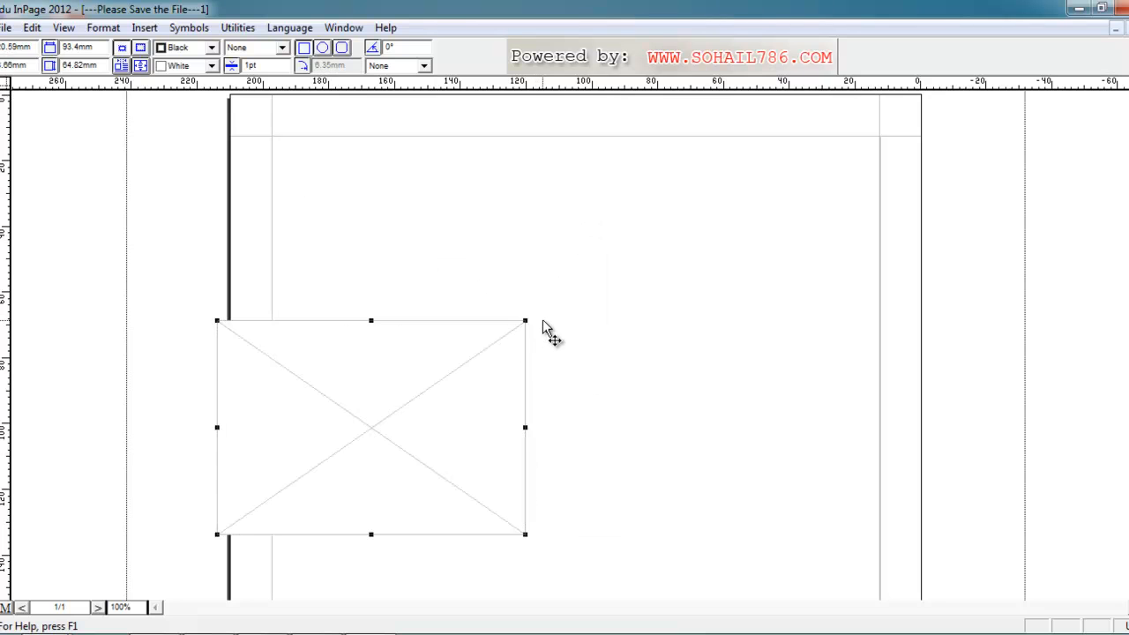
key(Delete)
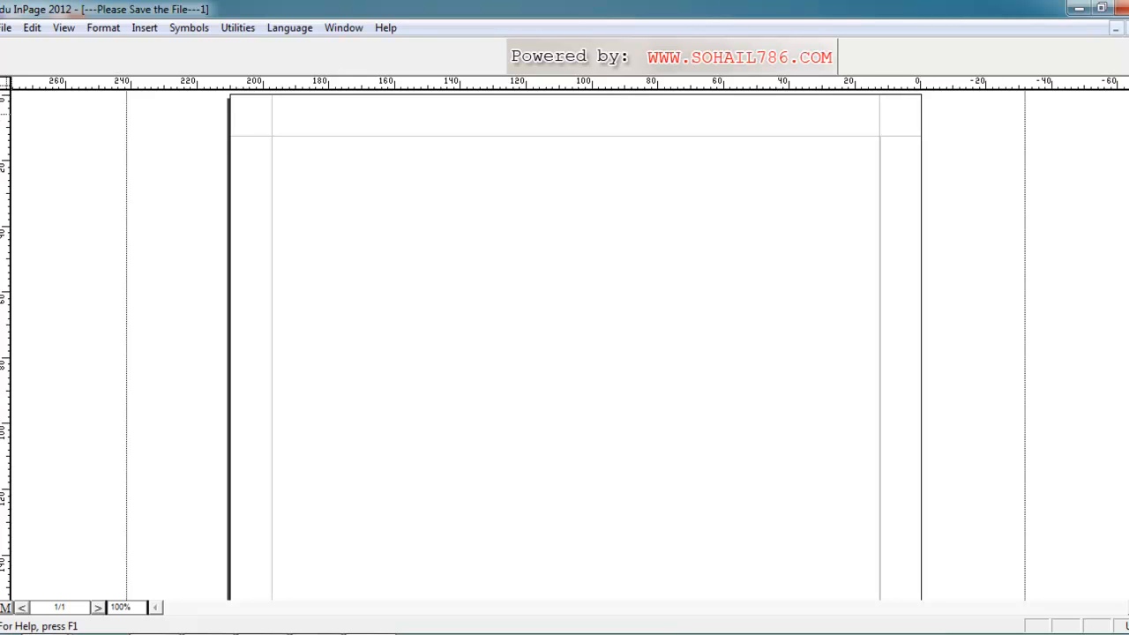
- Enter the Urdu text "پاکستان زندہ باد" on the first line of the page's main text box
click(870, 167)
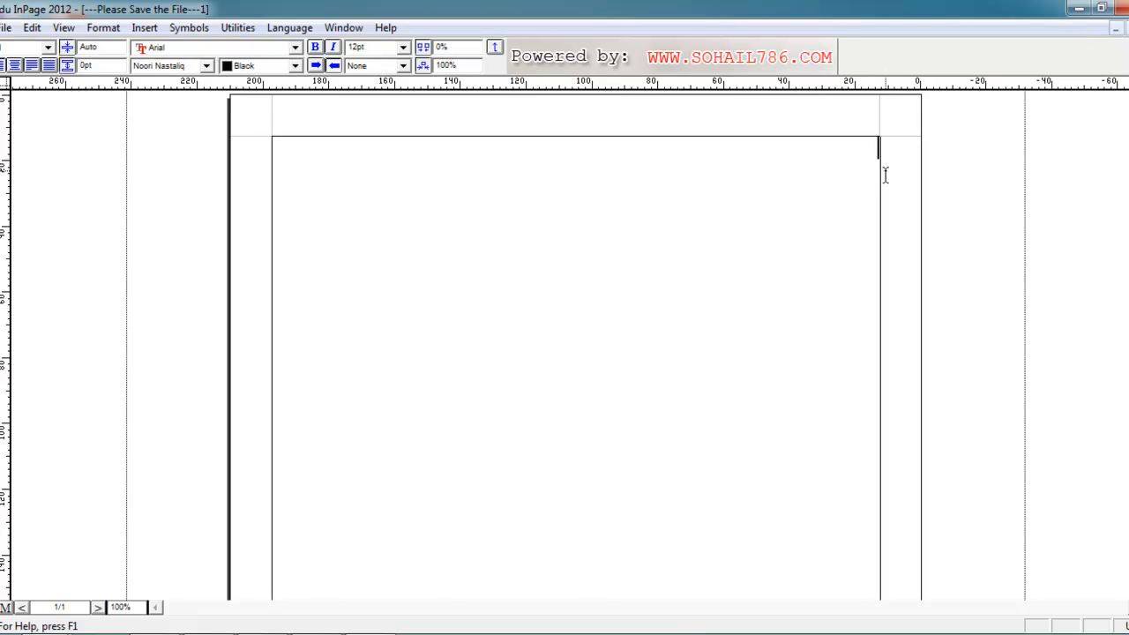
text(پاکستان)
key(BackSpace)
key(BackSpace)
key(BackSpace)
text(تان)
- Magnify the page to 200% to examine the Urdu line and return to the 100% view
drag(815, 160, 899, 155)
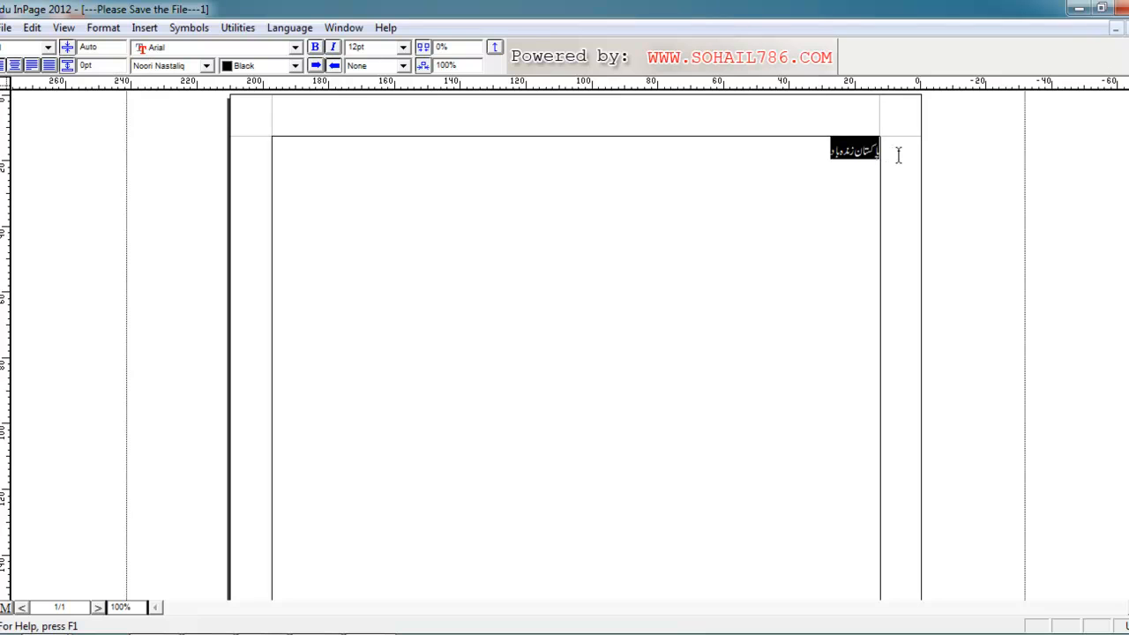
click(847, 174)
click(120, 607)
text(200)
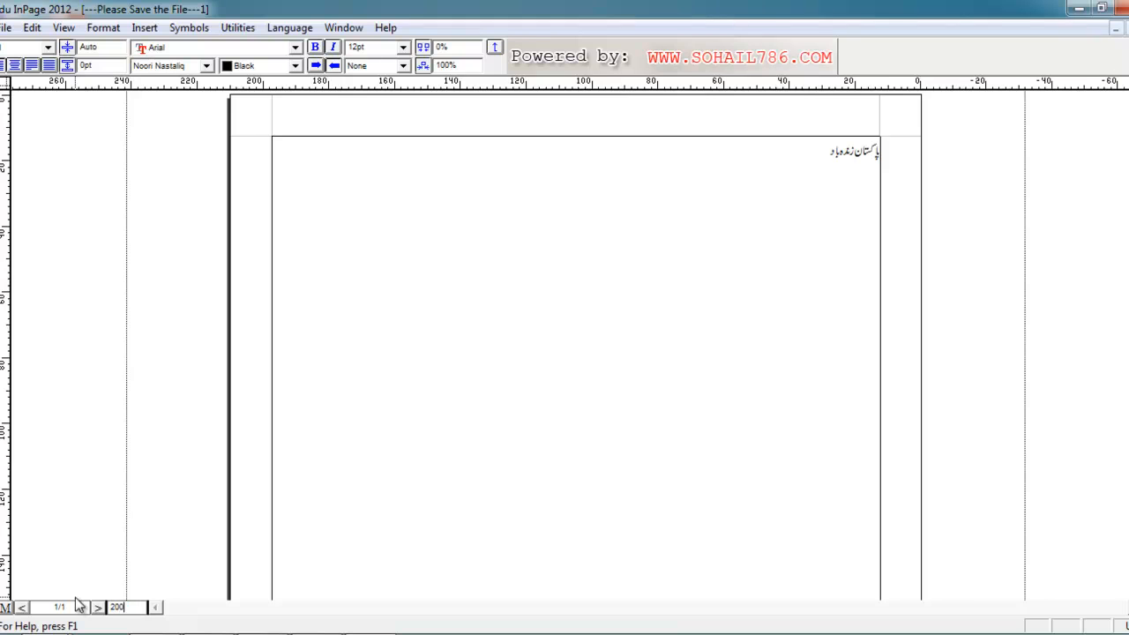
key(Return)
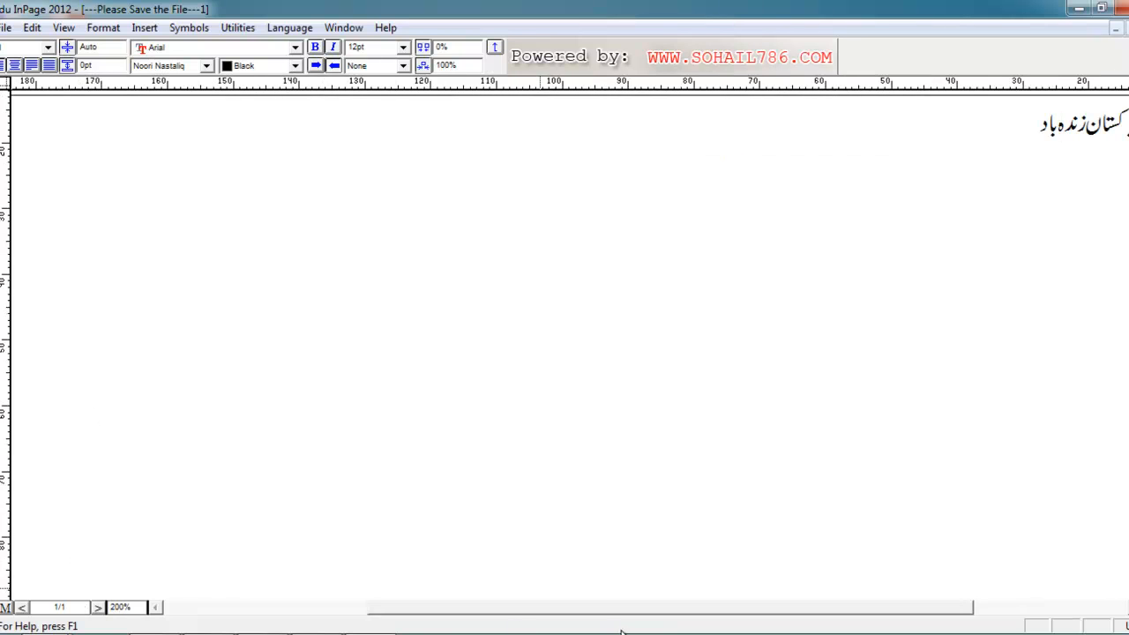
click(124, 607)
text(1)
key(Return)
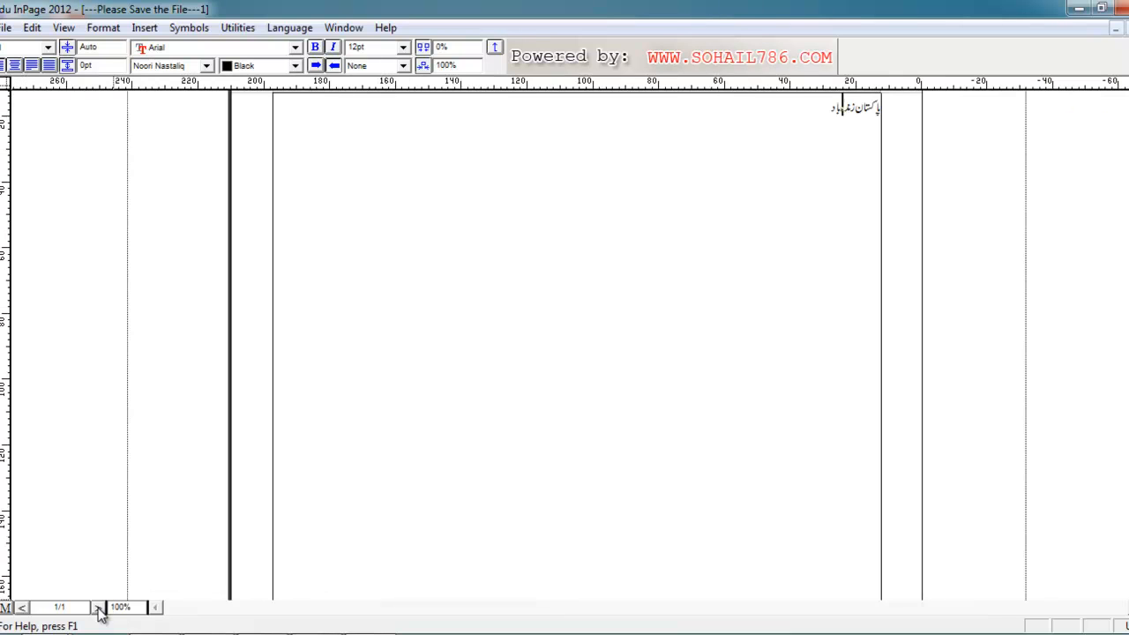
- Set the font size of the Urdu line to 48pt
drag(828, 117, 928, 101)
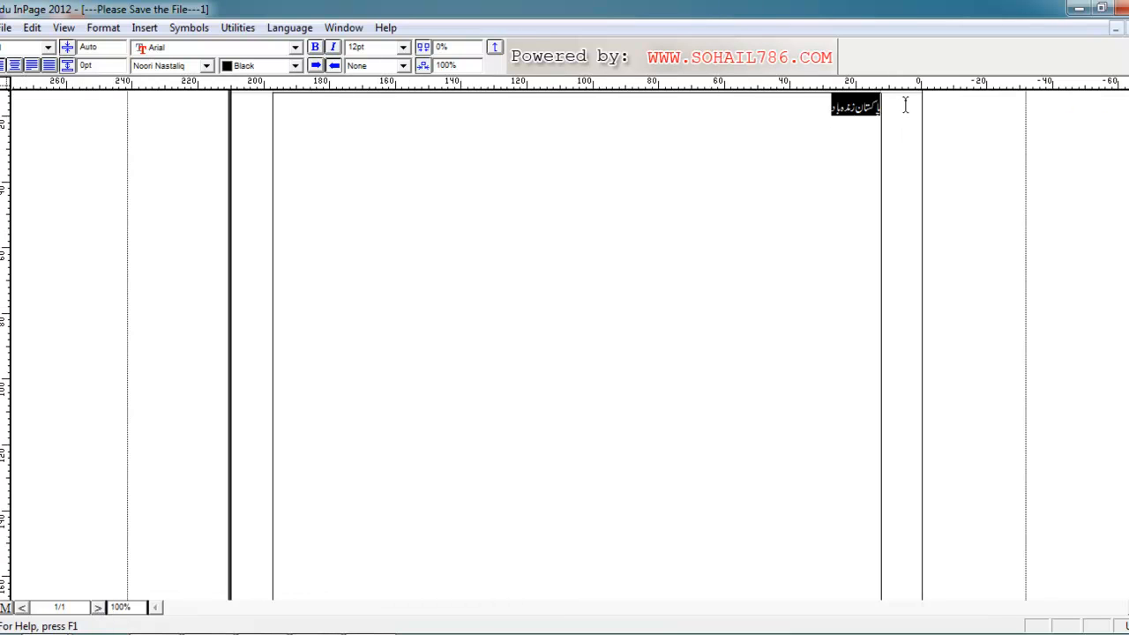
click(403, 47)
click(369, 143)
click(505, 144)
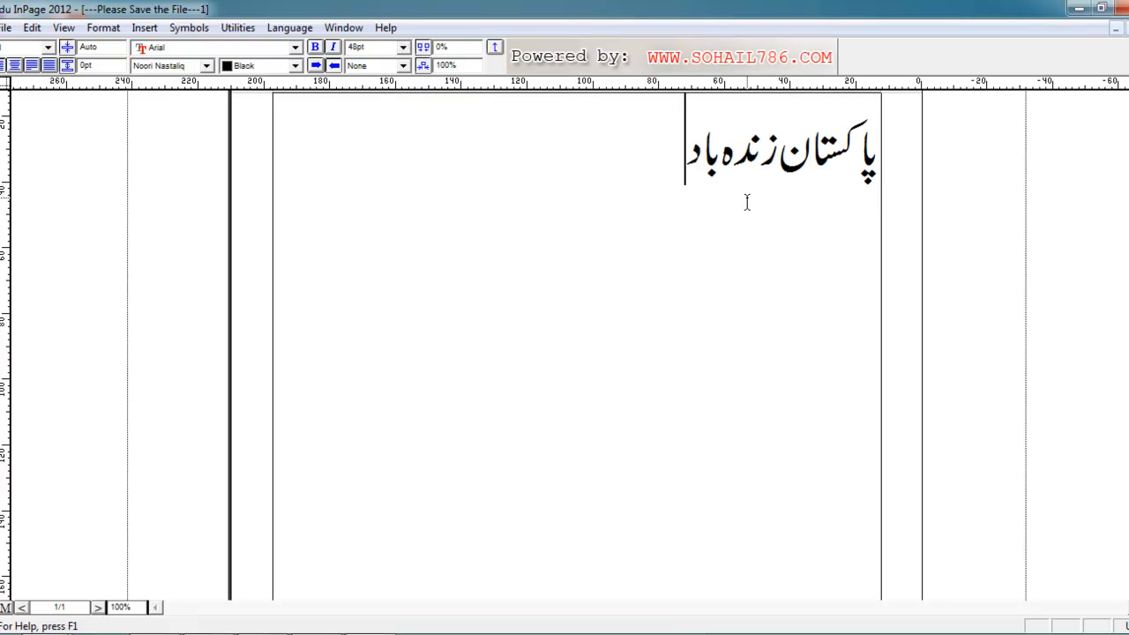
drag(670, 156, 569, 154)
click(1, 99)
click(734, 140)
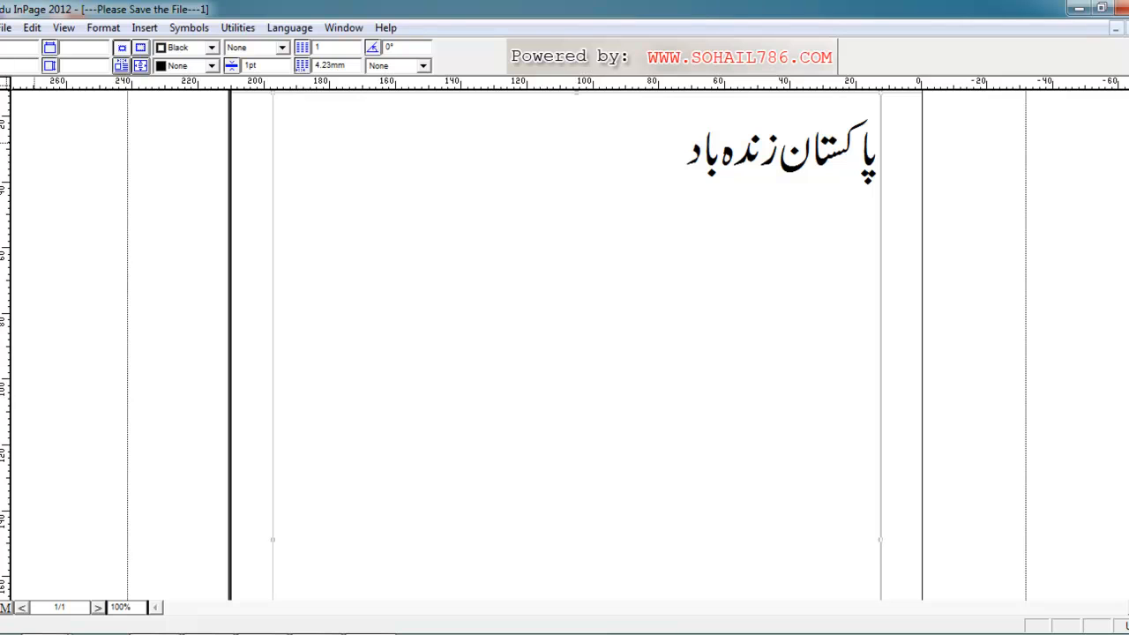
click(704, 159)
click(745, 157)
click(829, 163)
- Copy the 48pt Urdu line and paste it twice on new lines below it
drag(676, 163, 882, 157)
key(ctrl+c)
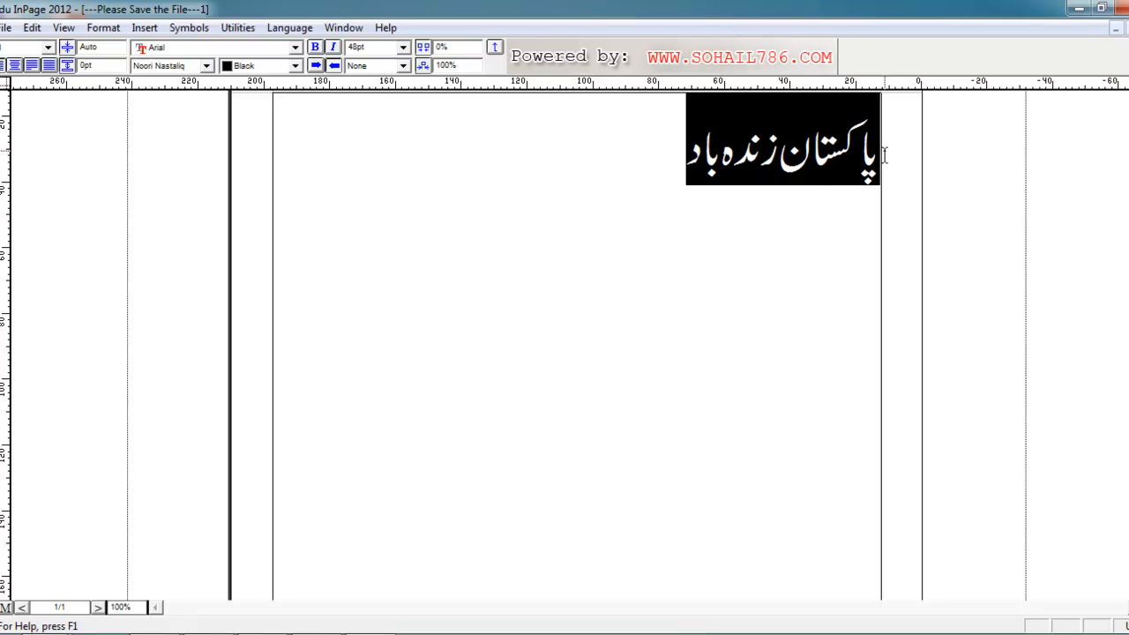
click(681, 170)
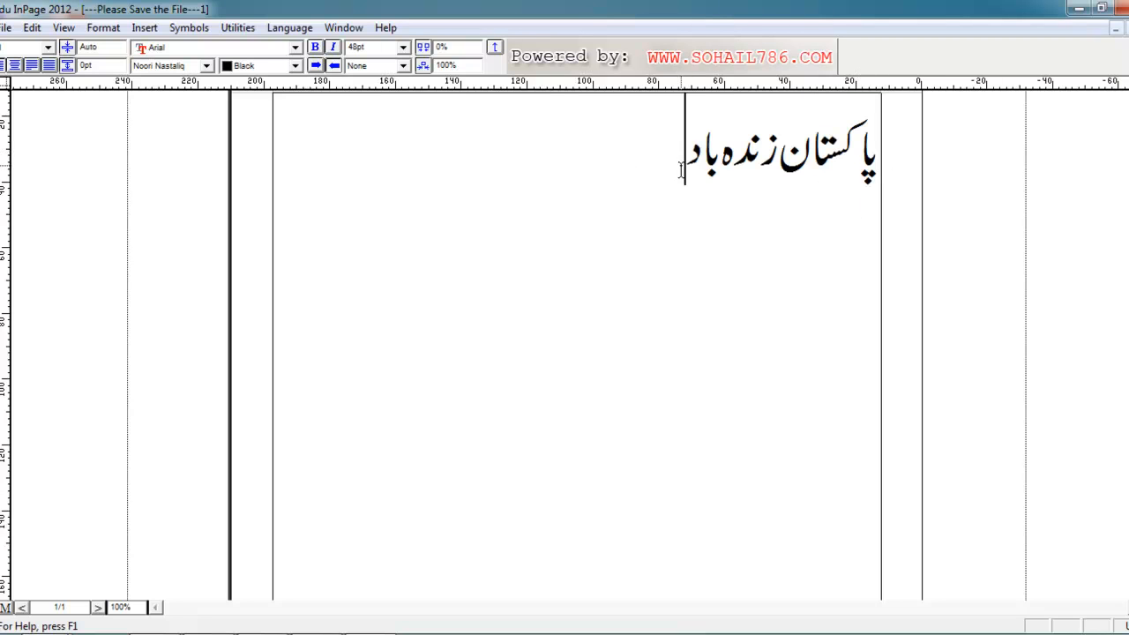
key(Return)
key(ctrl+v)
key(Return)
key(ctrl+v)
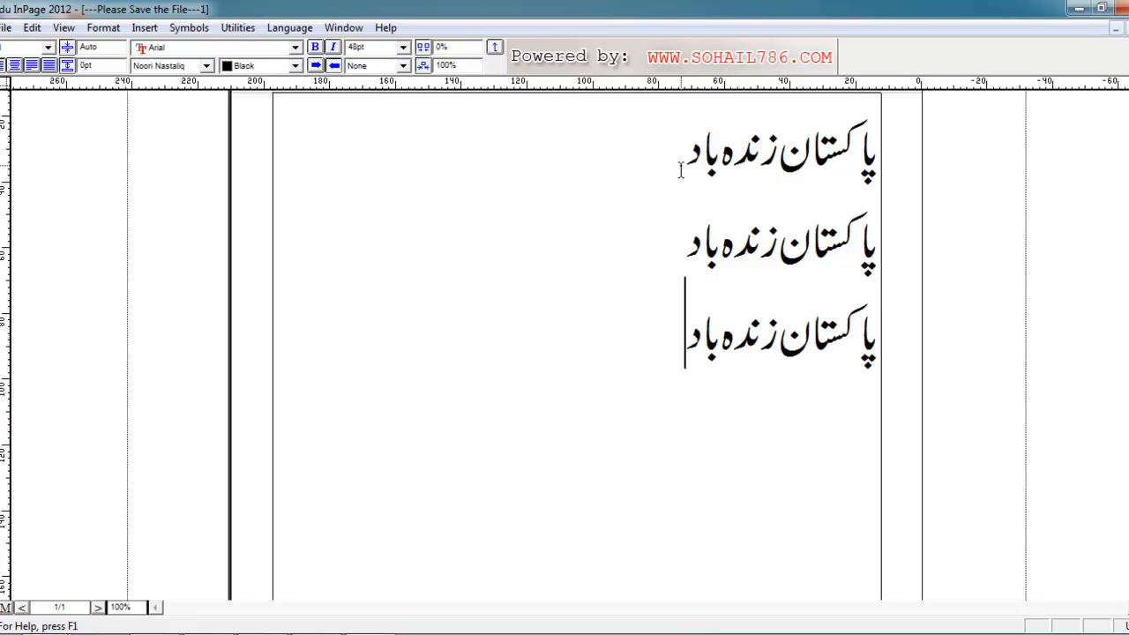
- Cut the second and third Urdu lines, paste them once at the end of the first line, and undo that paste
key(ctrl+a)
click(722, 280)
drag(703, 255, 663, 256)
drag(880, 342, 811, 266)
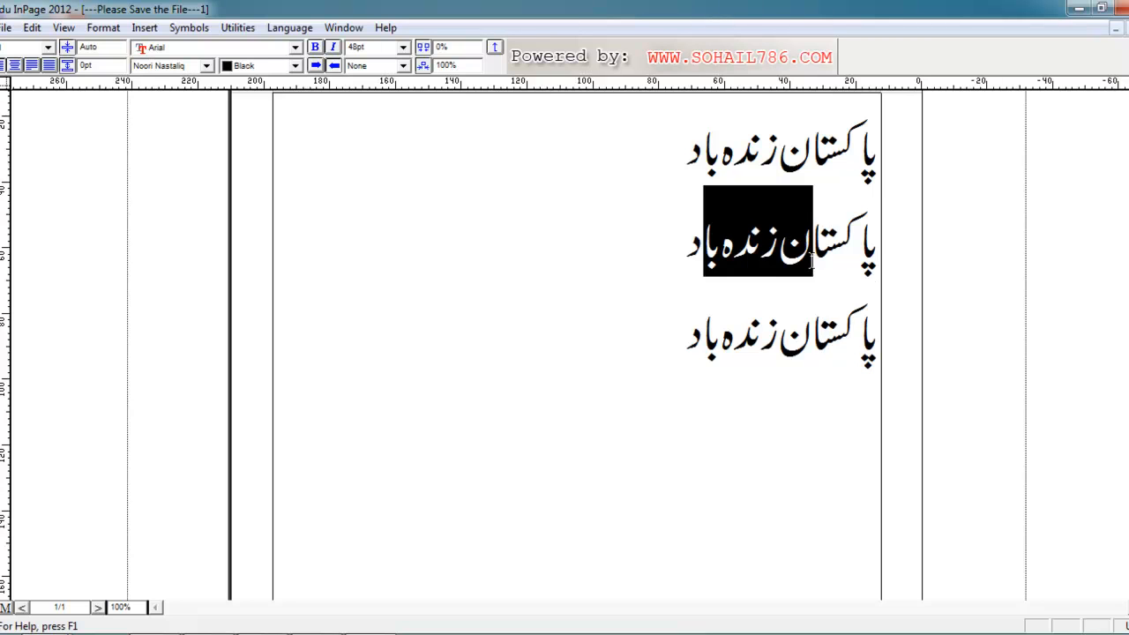
drag(869, 231, 655, 362)
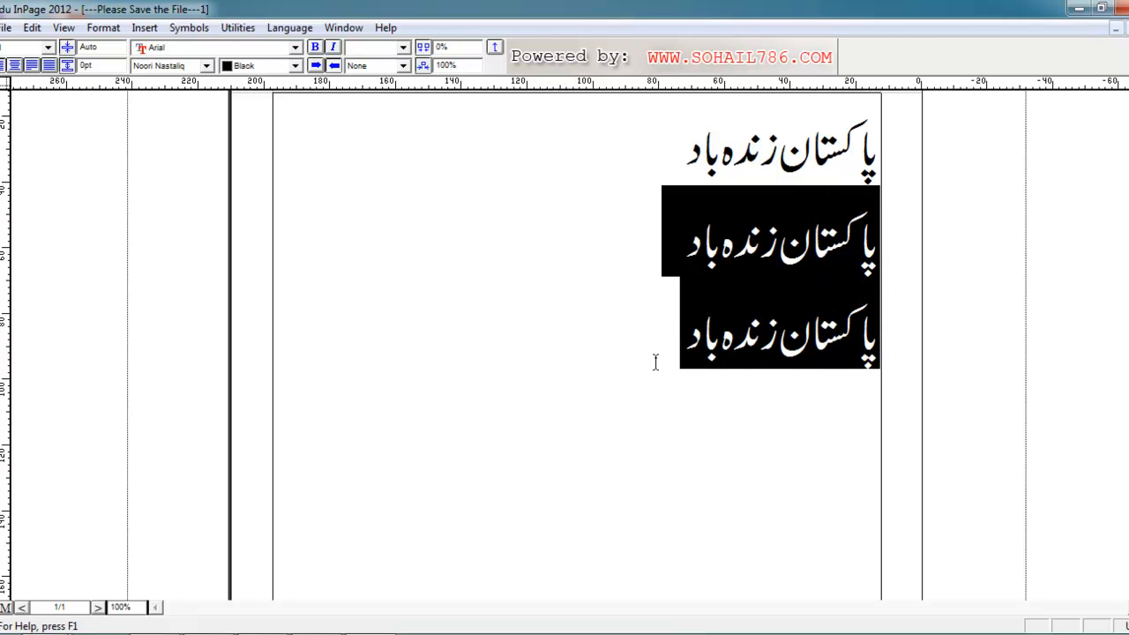
key(ctrl+x)
click(675, 152)
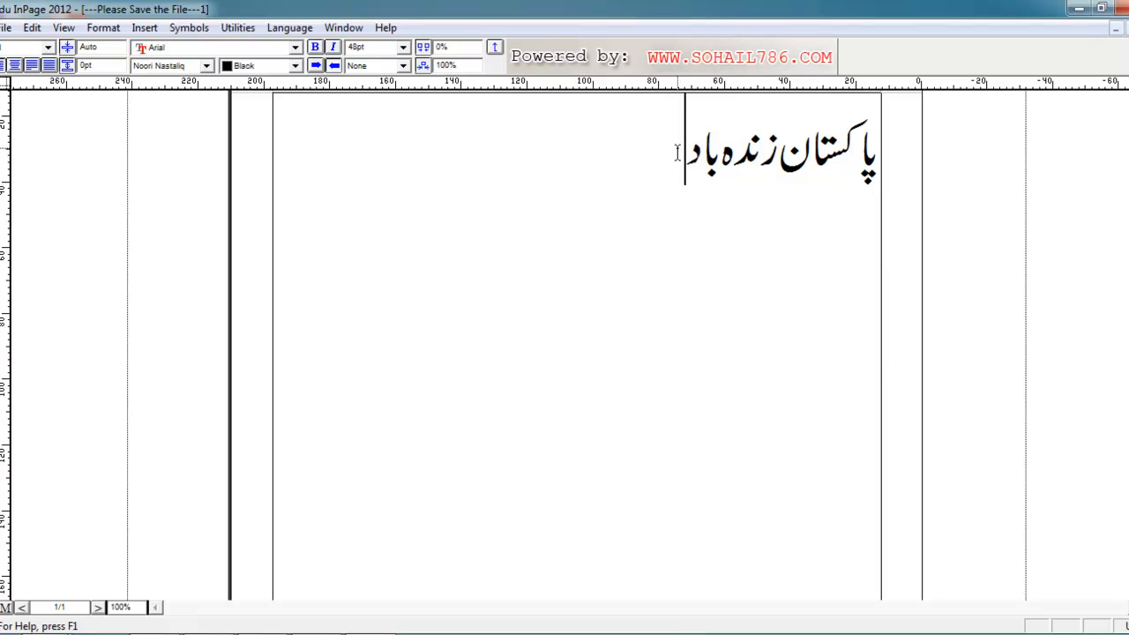
key(ctrl+v)
key(ctrl+z)
- Draw a picture box below the Urdu line and resize it to about 80 mm wide and 55 mm high
drag(293, 251, 565, 420)
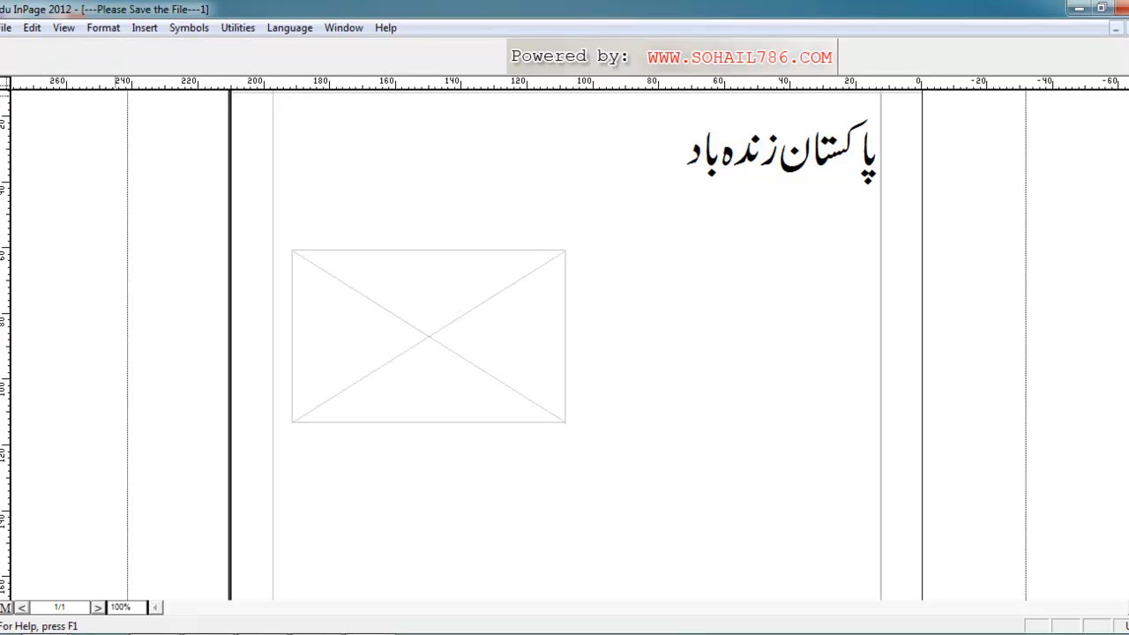
click(347, 267)
drag(347, 266, 357, 309)
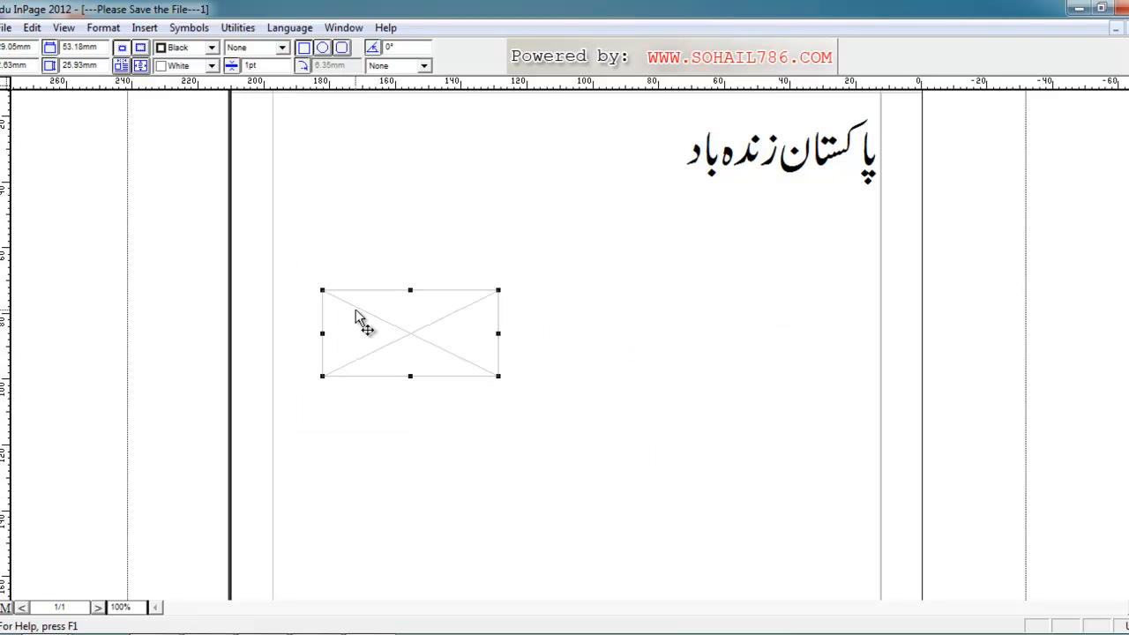
drag(411, 377, 432, 472)
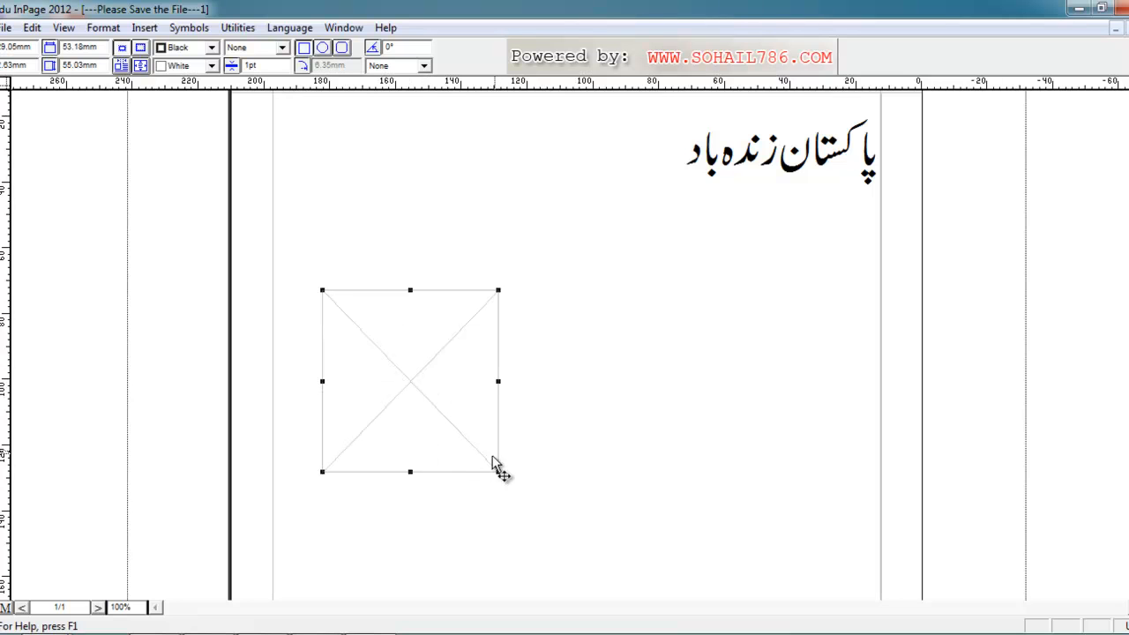
drag(500, 383, 647, 379)
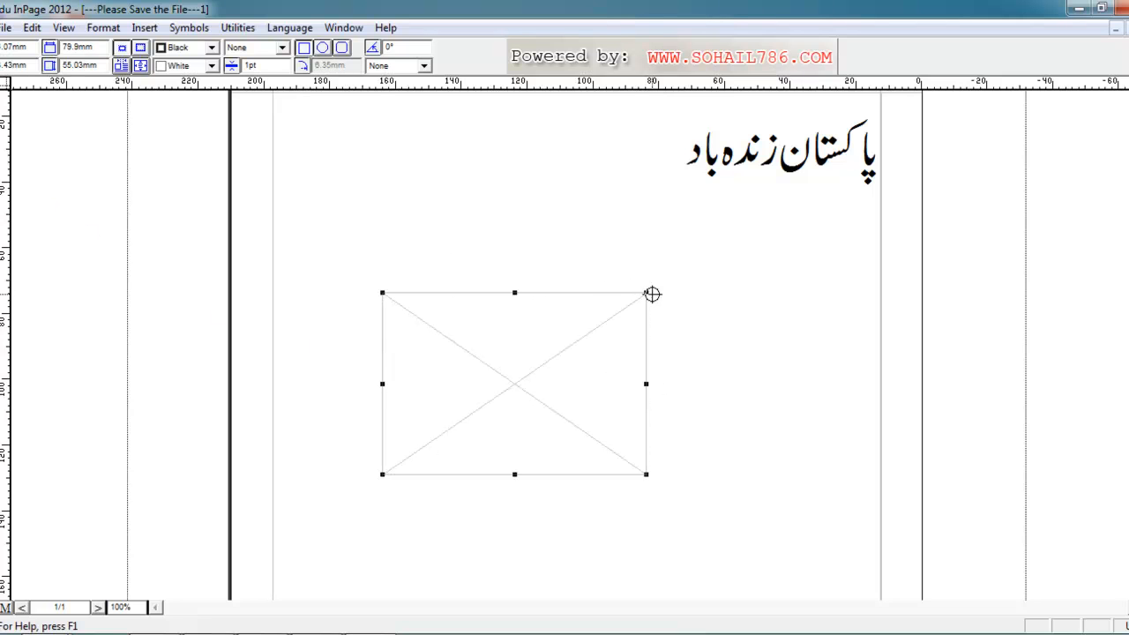
- Rotate the picture box freehand to about 277.5° and again to about 90.5°, and delete it
mouse_move(648, 293)
mouse_down()
mouse_move(678, 329)
mouse_move(666, 297)
mouse_move(660, 383)
mouse_move(632, 411)
mouse_move(552, 415)
mouse_move(522, 391)
mouse_move(532, 411)
mouse_move(677, 434)
mouse_move(734, 314)
mouse_move(574, 222)
mouse_move(432, 230)
mouse_move(382, 305)
mouse_move(382, 363)
mouse_move(424, 343)
mouse_move(556, 457)
mouse_move(668, 471)
mouse_up()
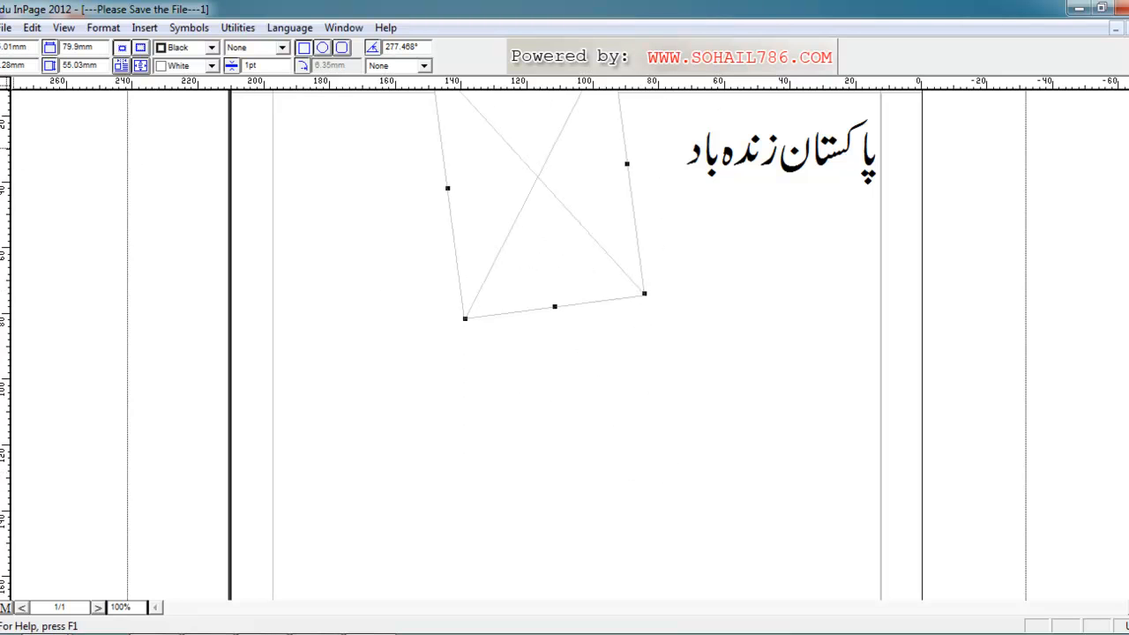
drag(510, 364, 514, 420)
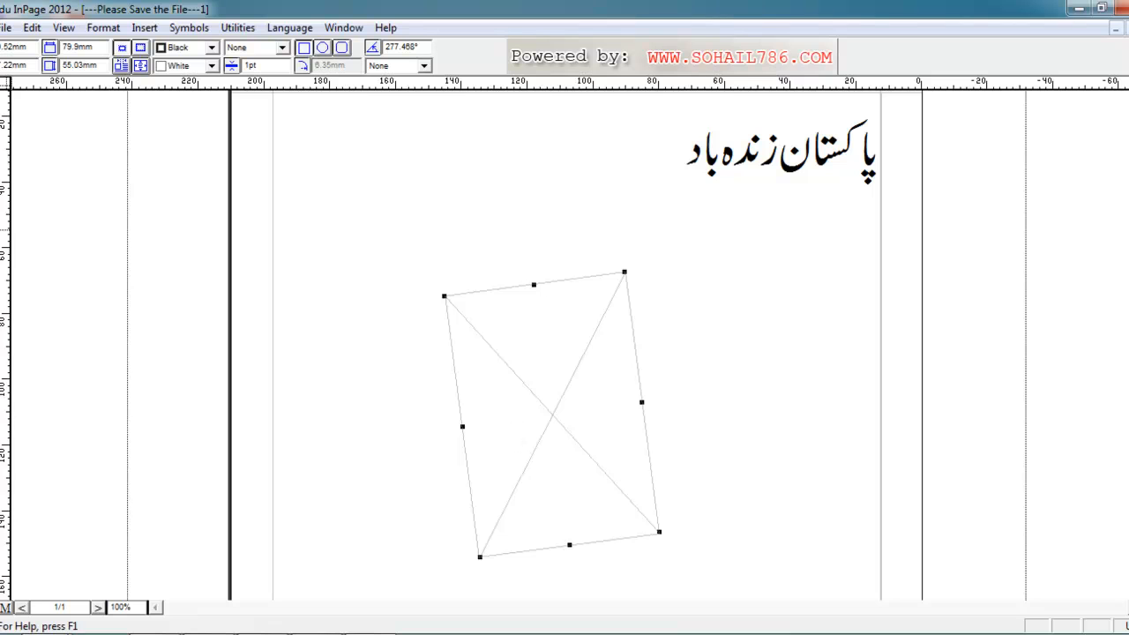
drag(623, 272, 620, 273)
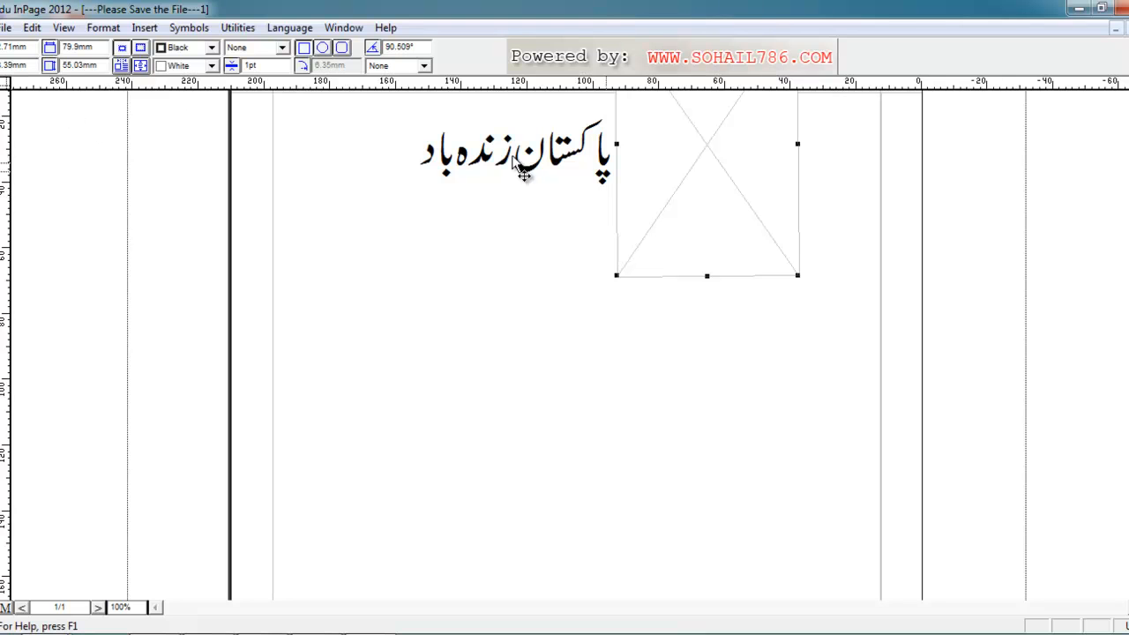
drag(711, 189, 400, 401)
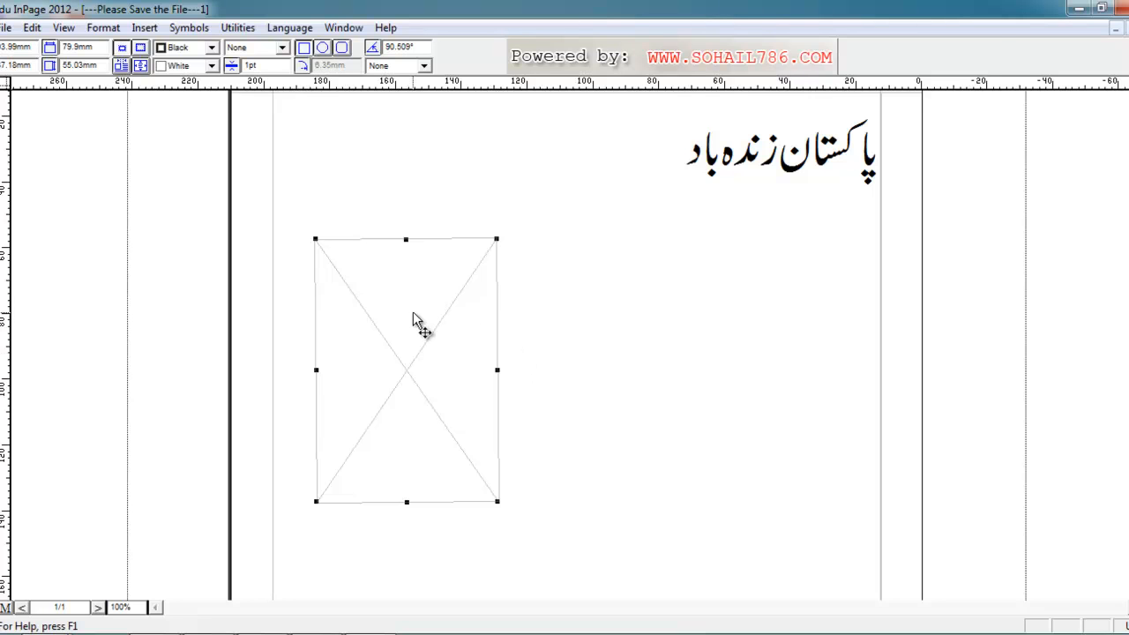
key(Delete)
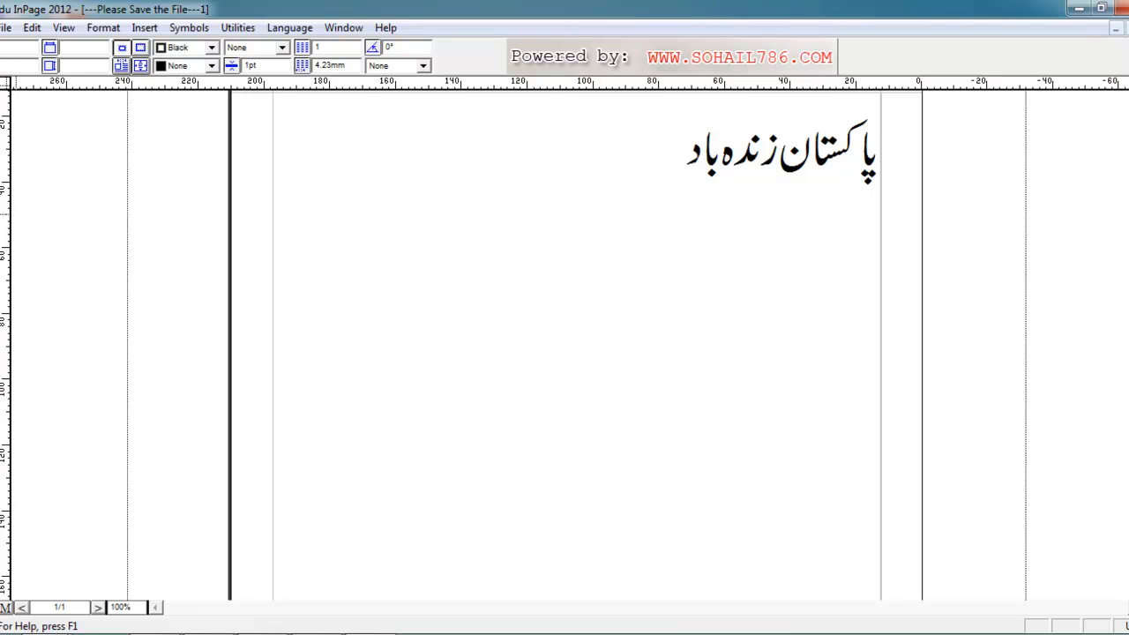
- Draw a wide text box below the Urdu line and paste the cut text into it, keeping only the first pasted line
drag(359, 243, 776, 466)
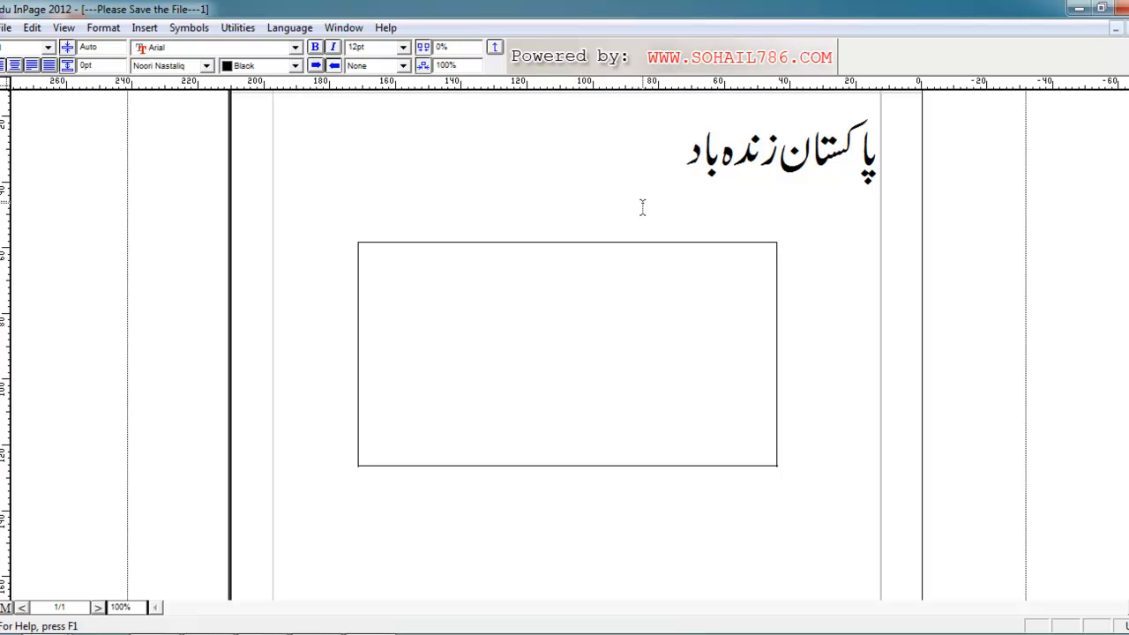
click(684, 201)
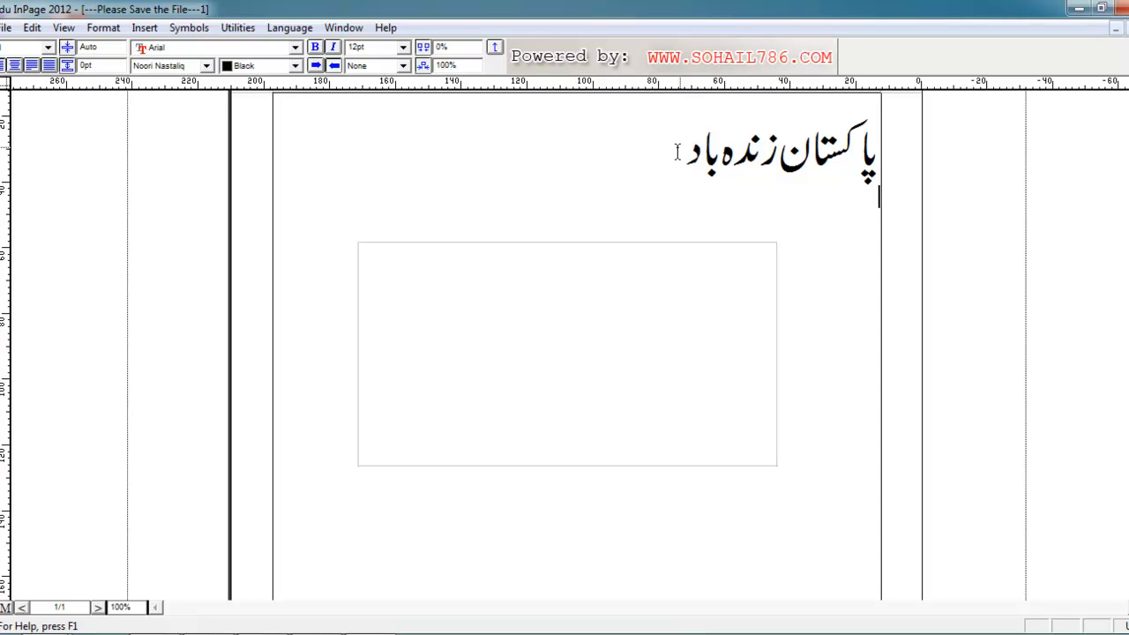
drag(674, 152, 917, 151)
click(756, 154)
click(695, 156)
click(699, 281)
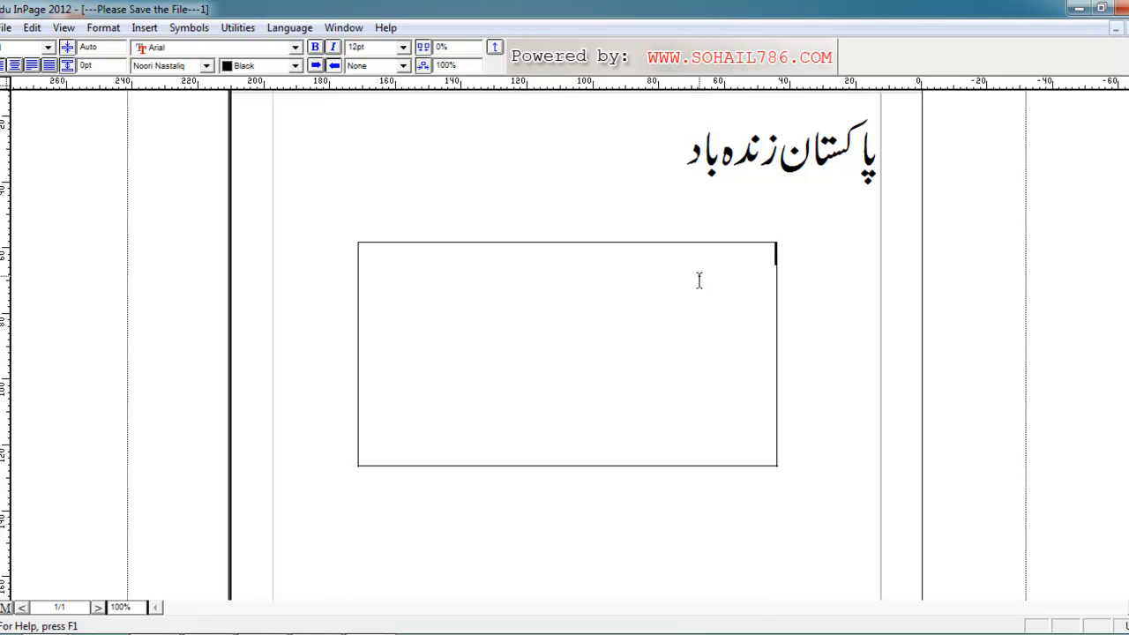
key(ctrl+v)
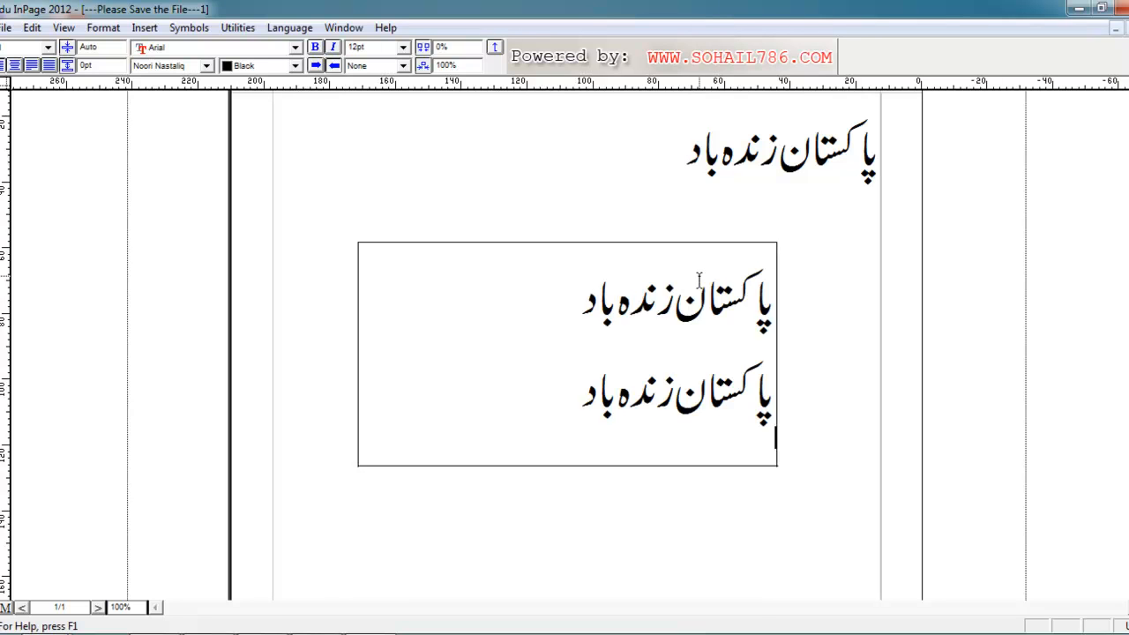
drag(584, 379, 780, 385)
key(Delete)
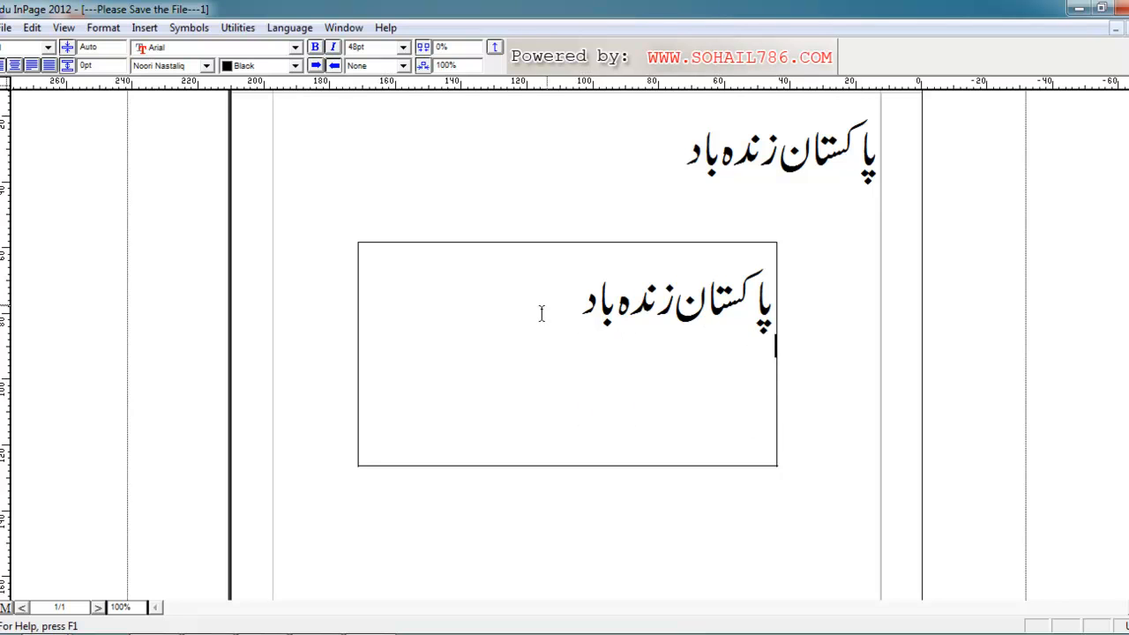
- Delete the Urdu line inside the text box and undo the deletion
click(637, 196)
click(592, 319)
drag(581, 309, 765, 322)
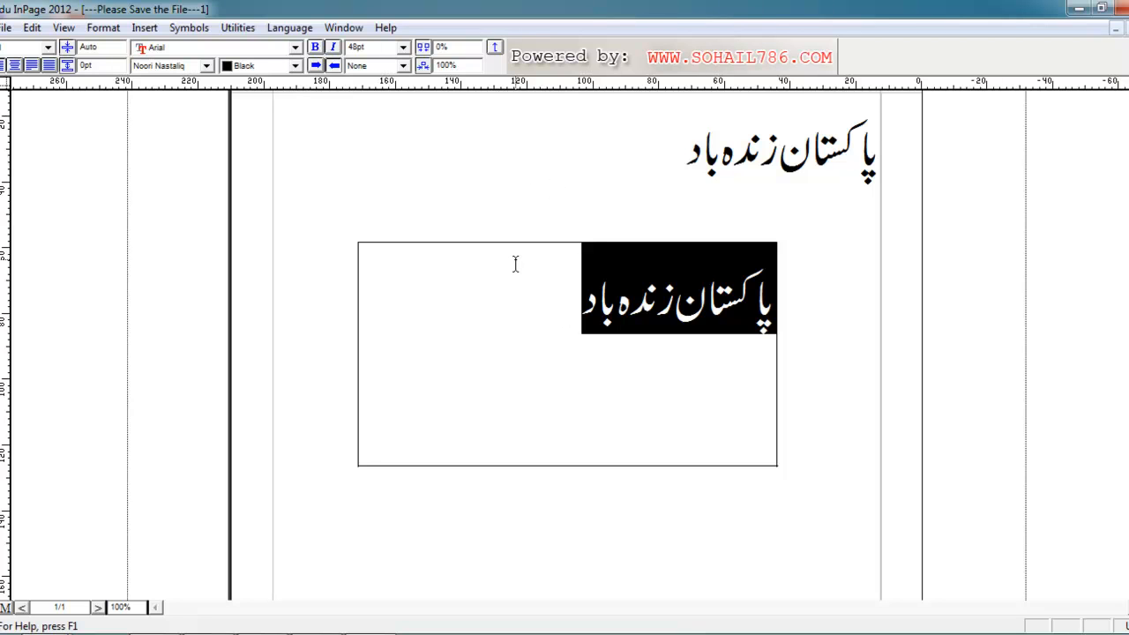
click(569, 326)
drag(571, 326, 797, 327)
key(Delete)
key(ctrl+z)
- Paste a second copy of the line پاکستان زندہ باد on a new line in the text box
click(628, 314)
drag(583, 323, 780, 332)
click(781, 332)
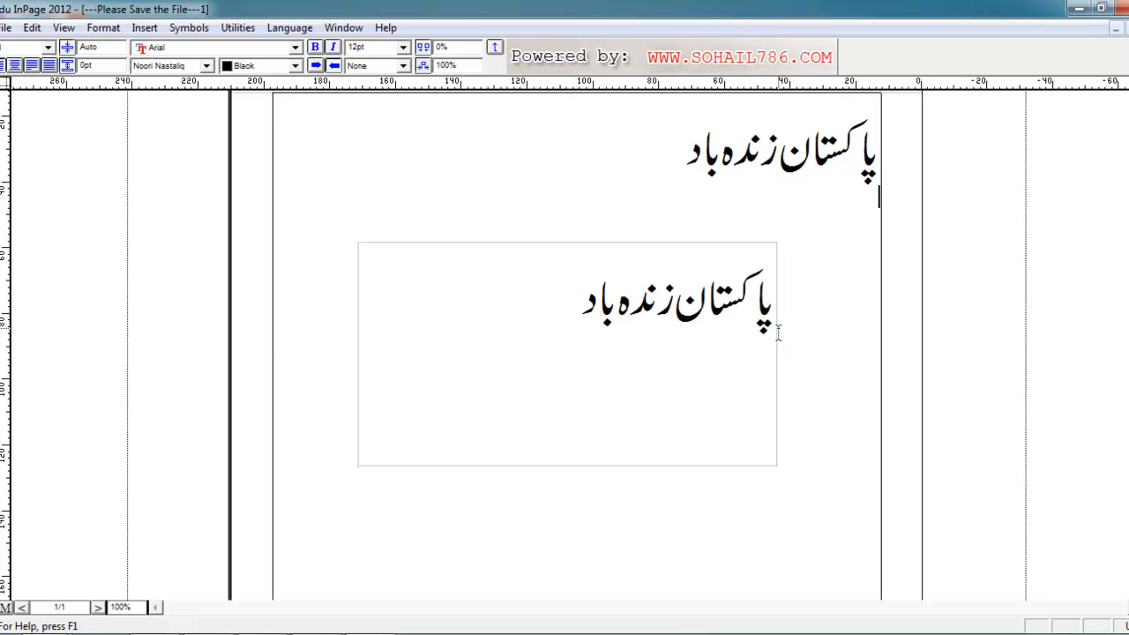
drag(585, 295, 797, 312)
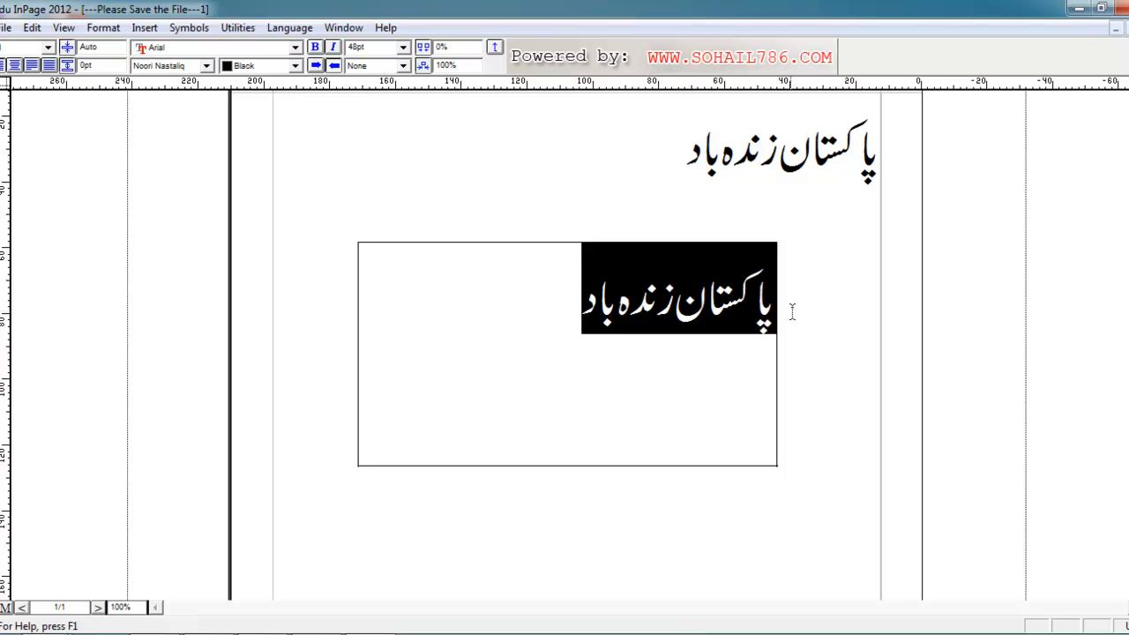
click(627, 324)
click(575, 314)
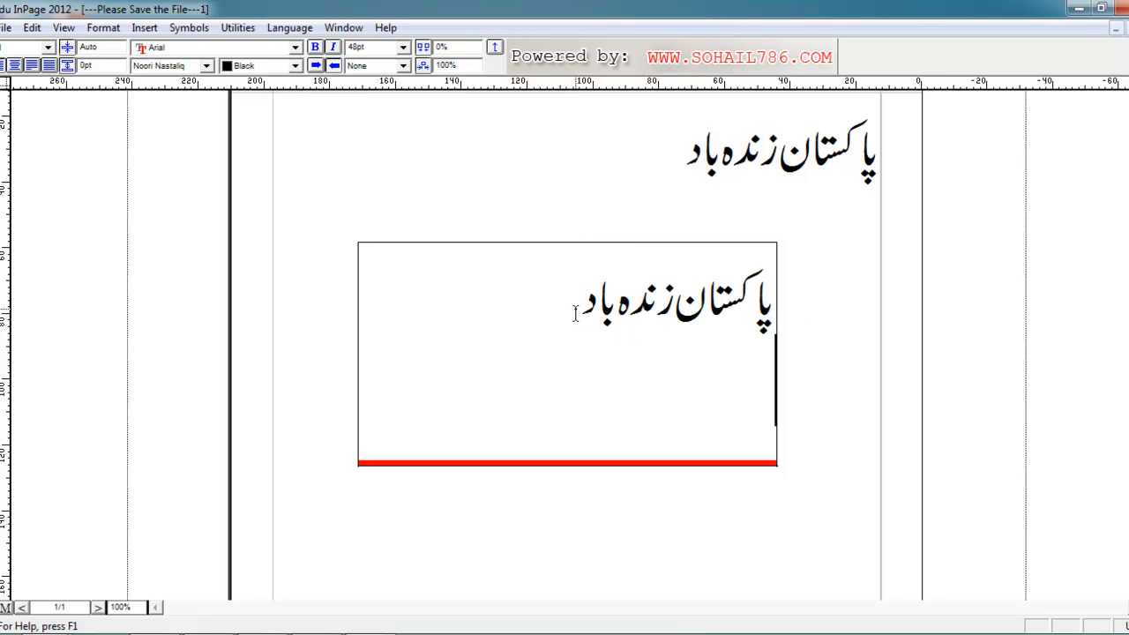
key(Return)
key(ctrl+v)
- Try a 14 pt font size on both lines in the text box, and set them to 24 pt
drag(574, 307, 812, 284)
click(404, 47)
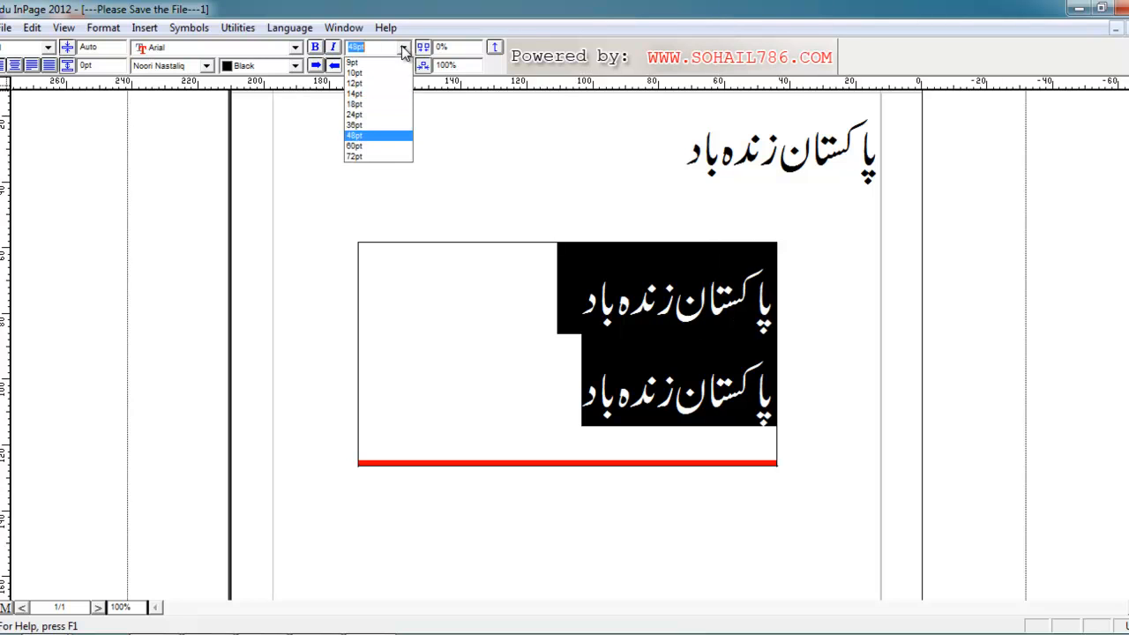
click(386, 93)
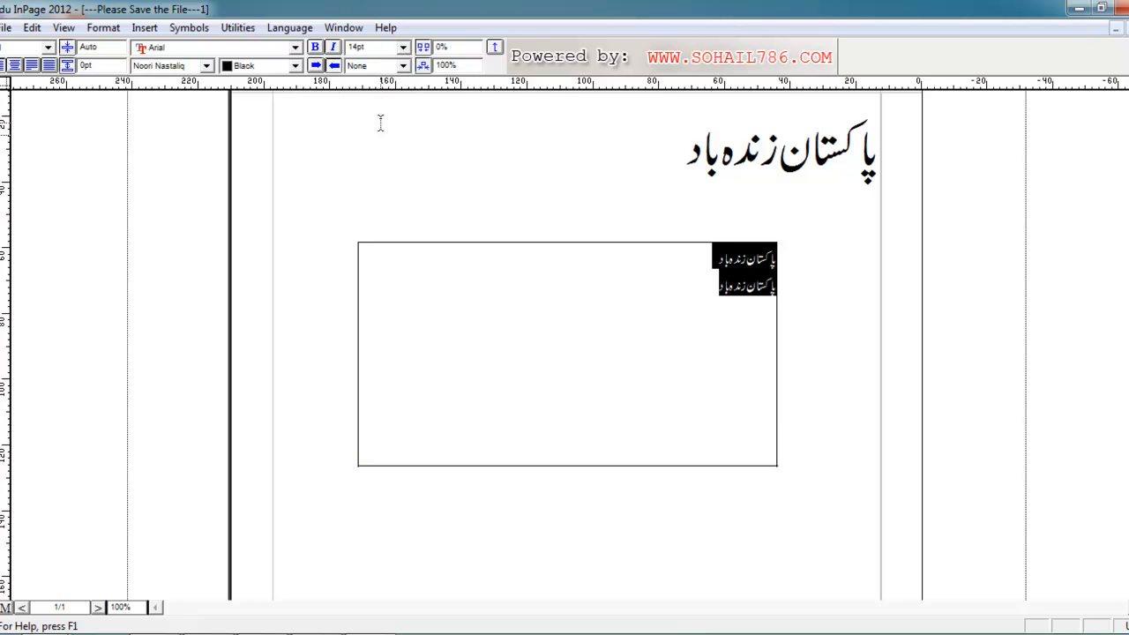
click(405, 47)
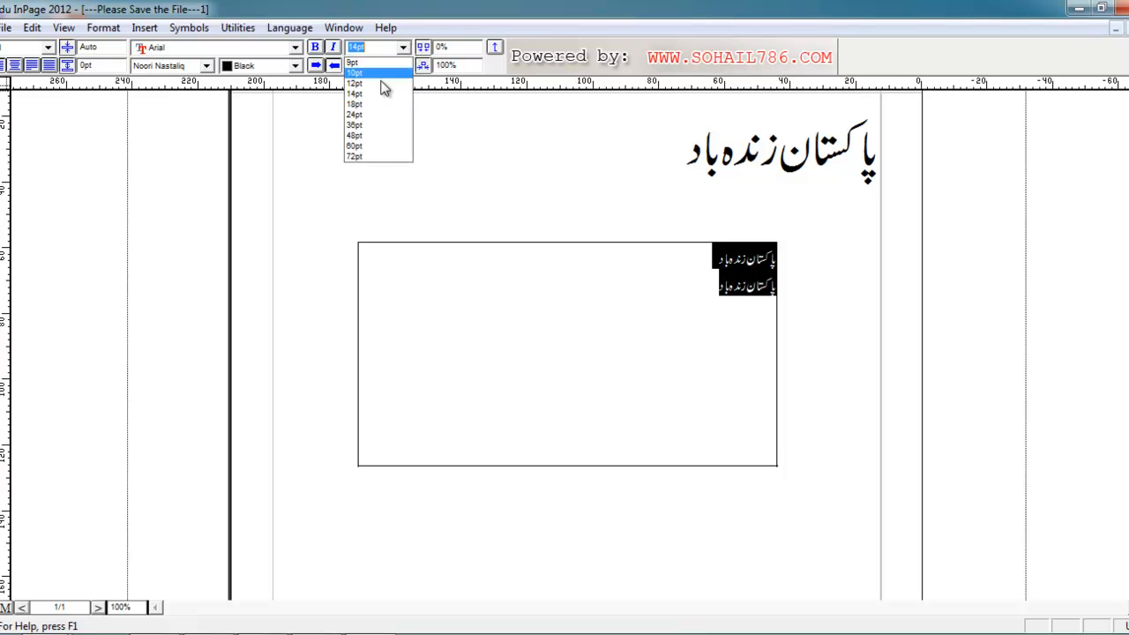
click(366, 115)
click(641, 336)
- Widen the gaps between the three words of the first line in the text box with extra spaces
click(725, 275)
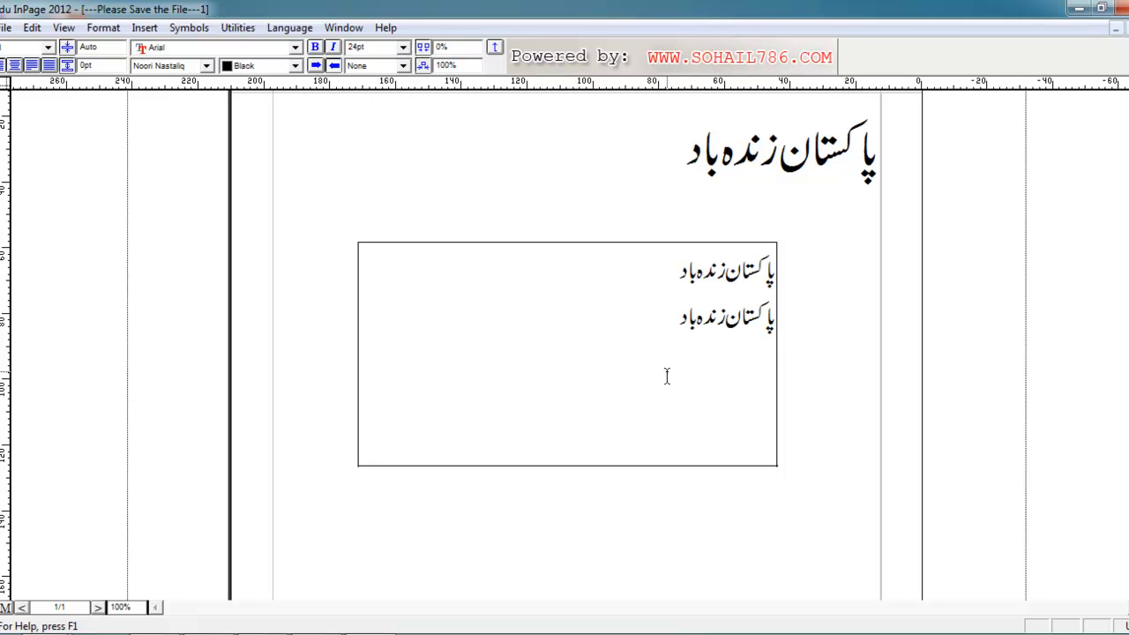
key(Left)
key(Left)
key(Left)
key(Left)
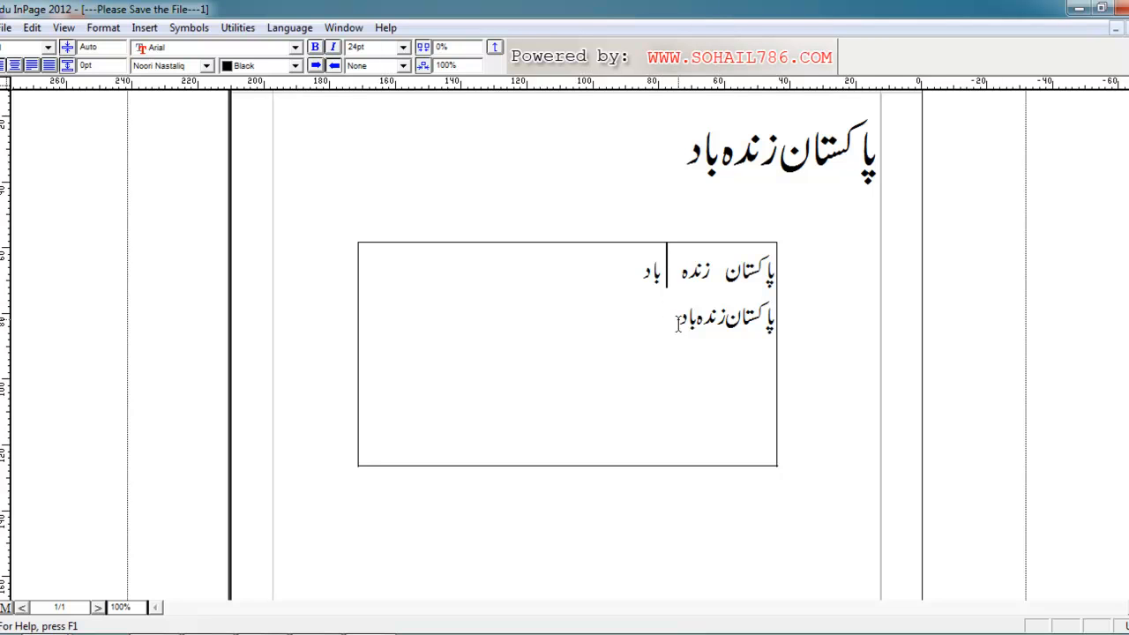
- Force-justify both lines so their words spread across the full width of the text box
drag(628, 264, 684, 330)
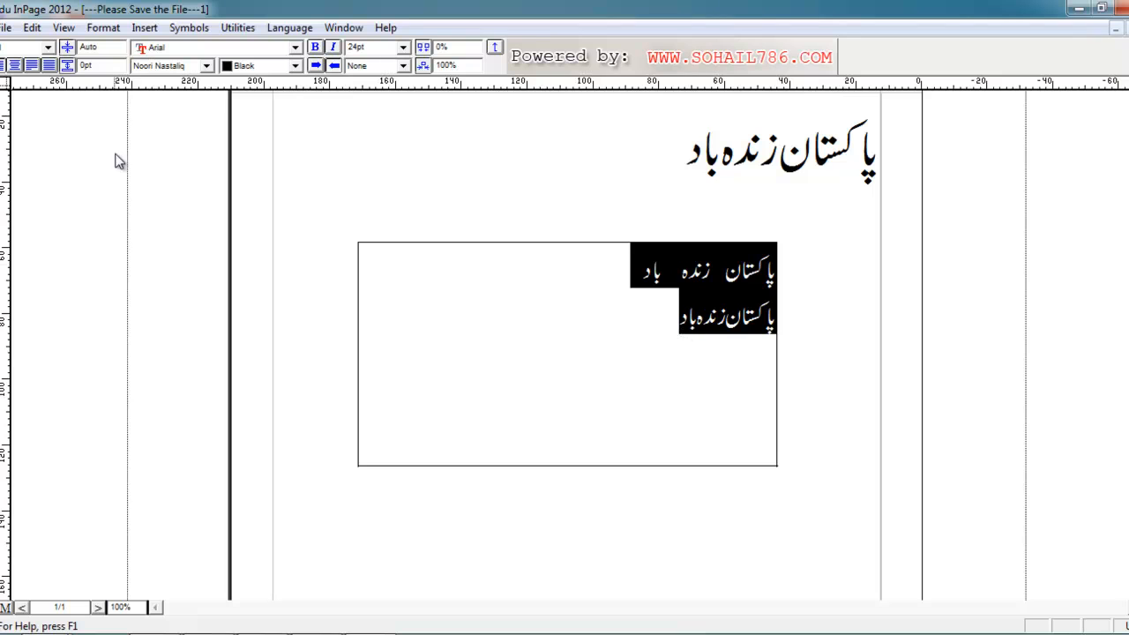
click(50, 66)
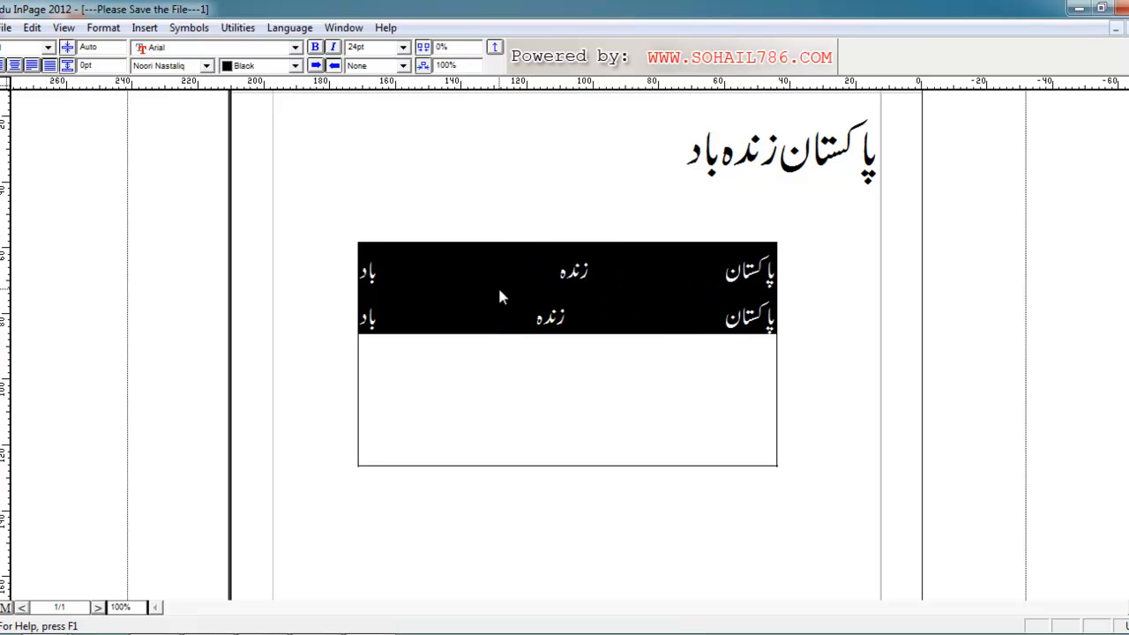
click(564, 317)
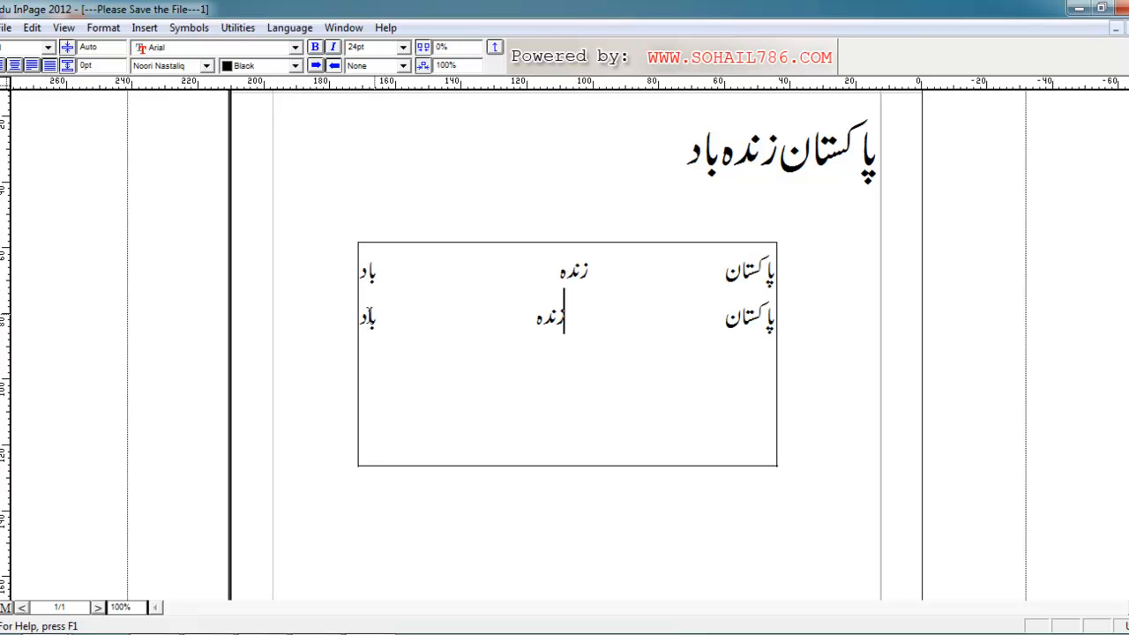
drag(358, 320, 766, 254)
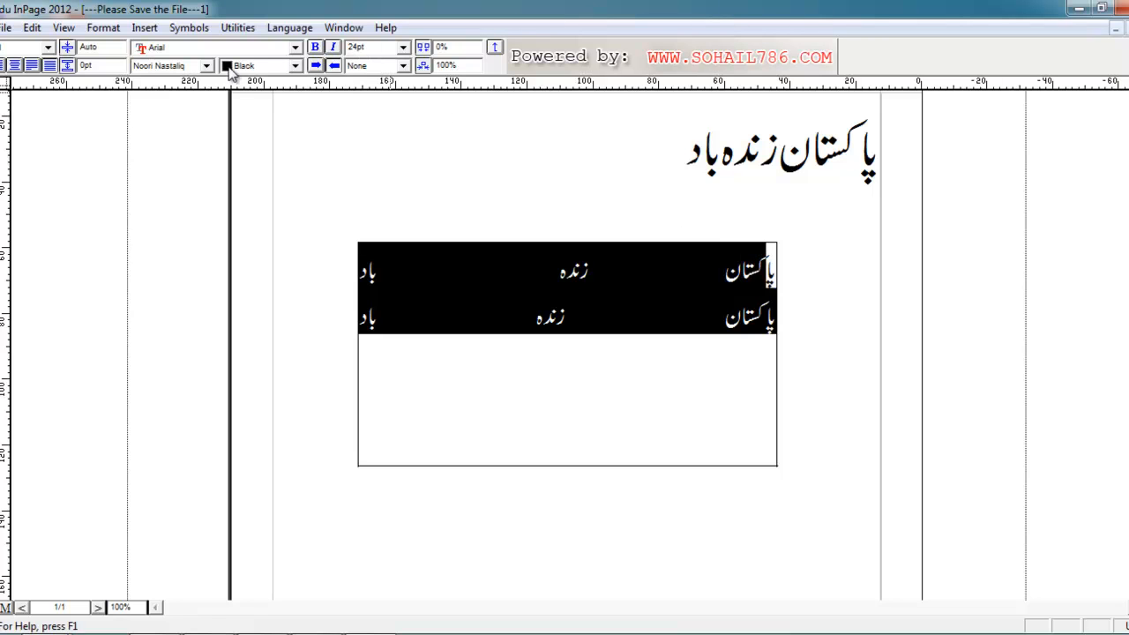
click(529, 337)
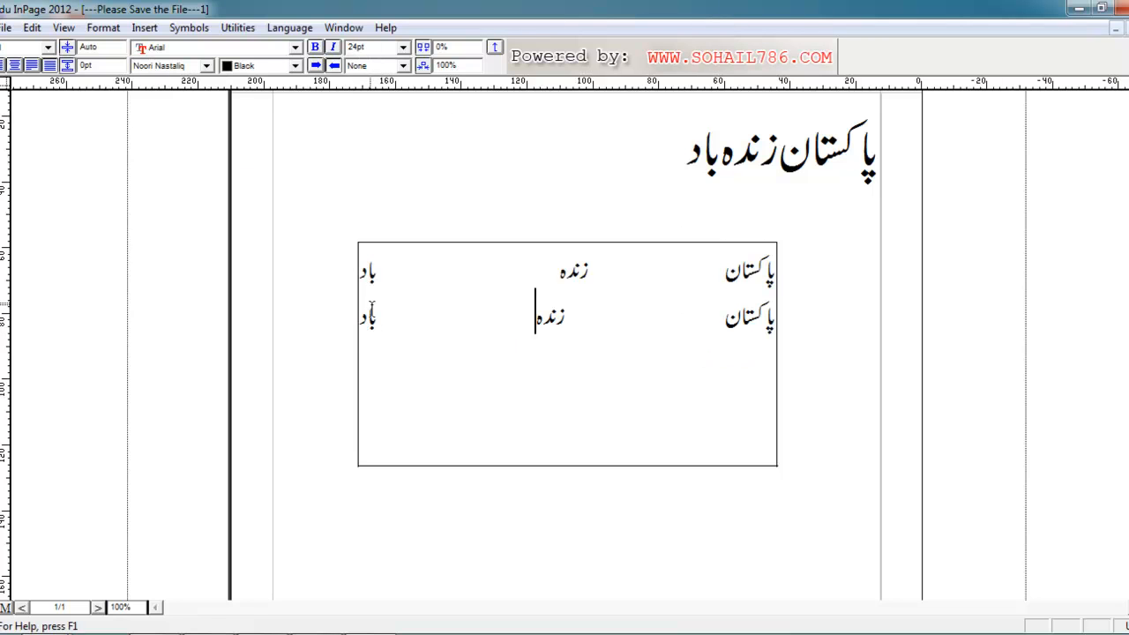
- Replace all text in the text box with the opening words تیرے عشق
key(ctrl+a)
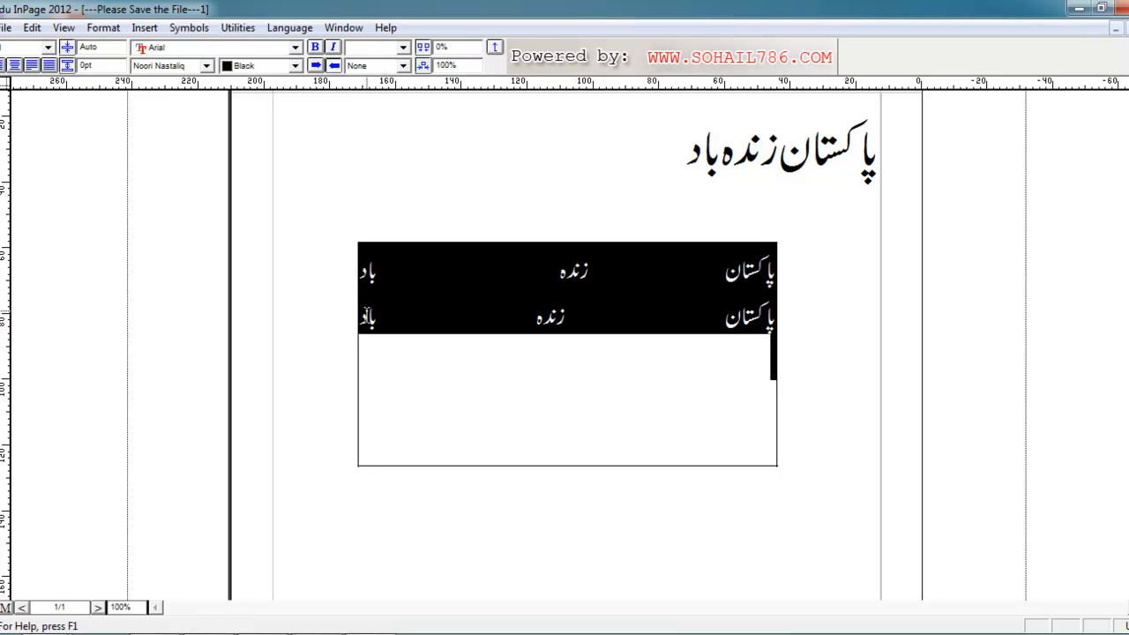
key(Delete)
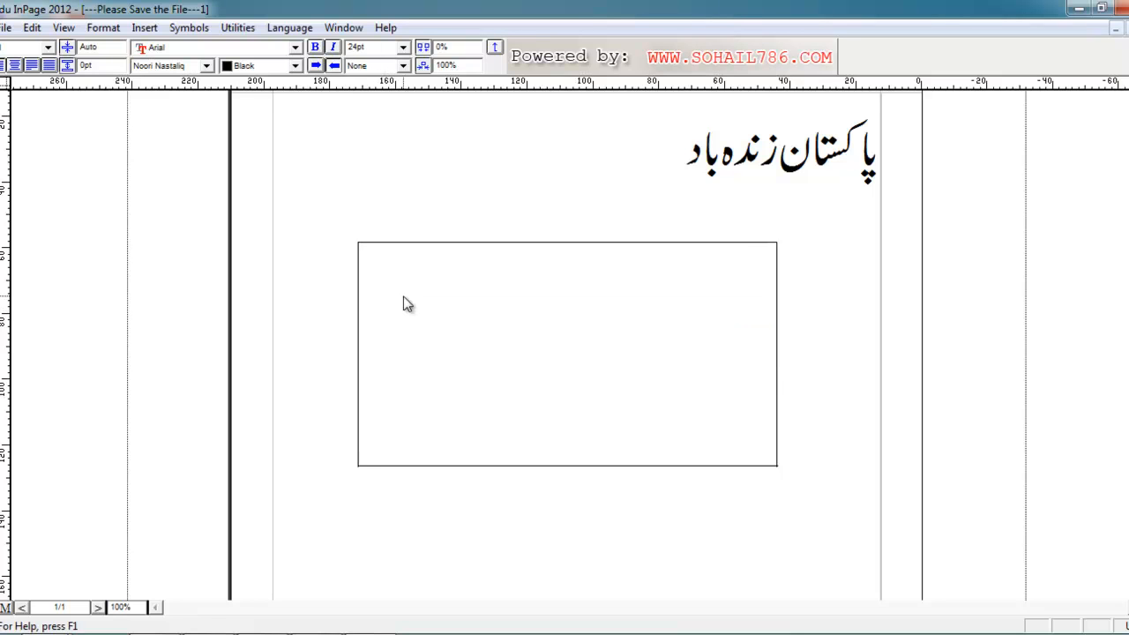
text(تیرے عس)
key(BackSpace)
text(ص)
key(BackSpace)
text(ش)
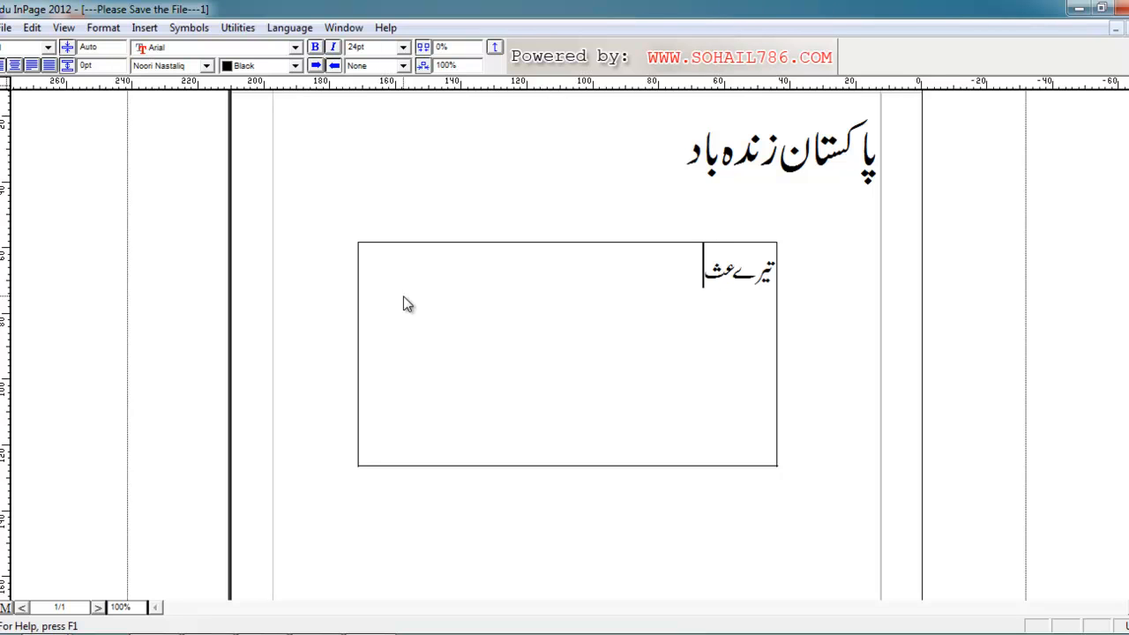
key(BackSpace)
text(چ)
key(BackSpace)
text(س)
key(BackSpace)
text(س)
key(BackSpace)
text(س)
key(BackSpace)
text(س)
key(BackSpace)
text(چش)
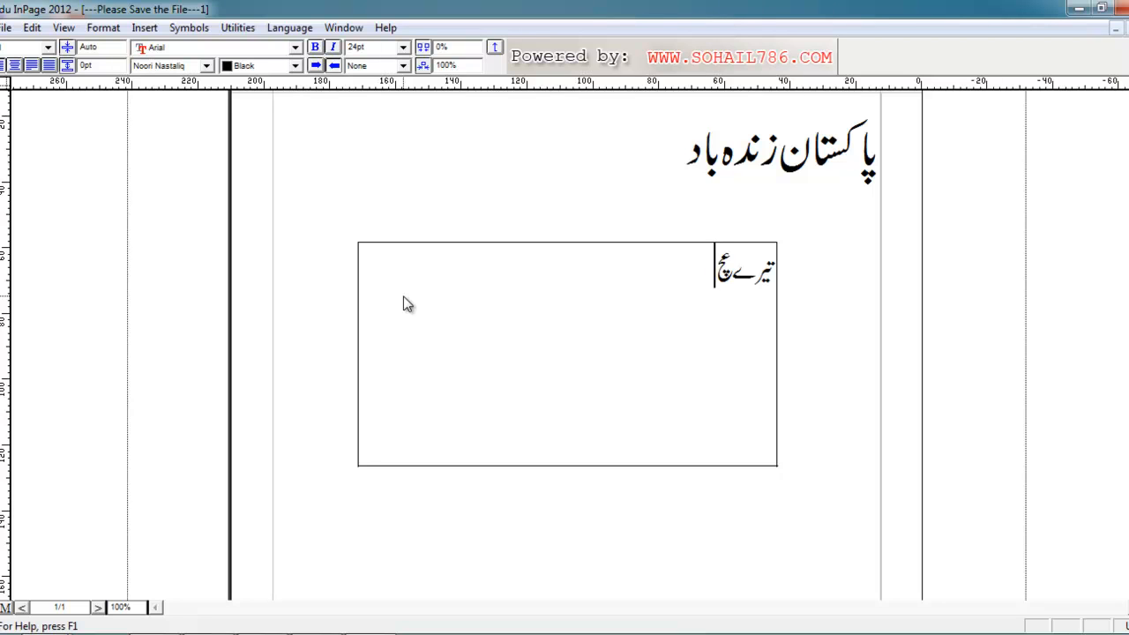
key(BackSpace)
key(BackSpace)
text(شق )
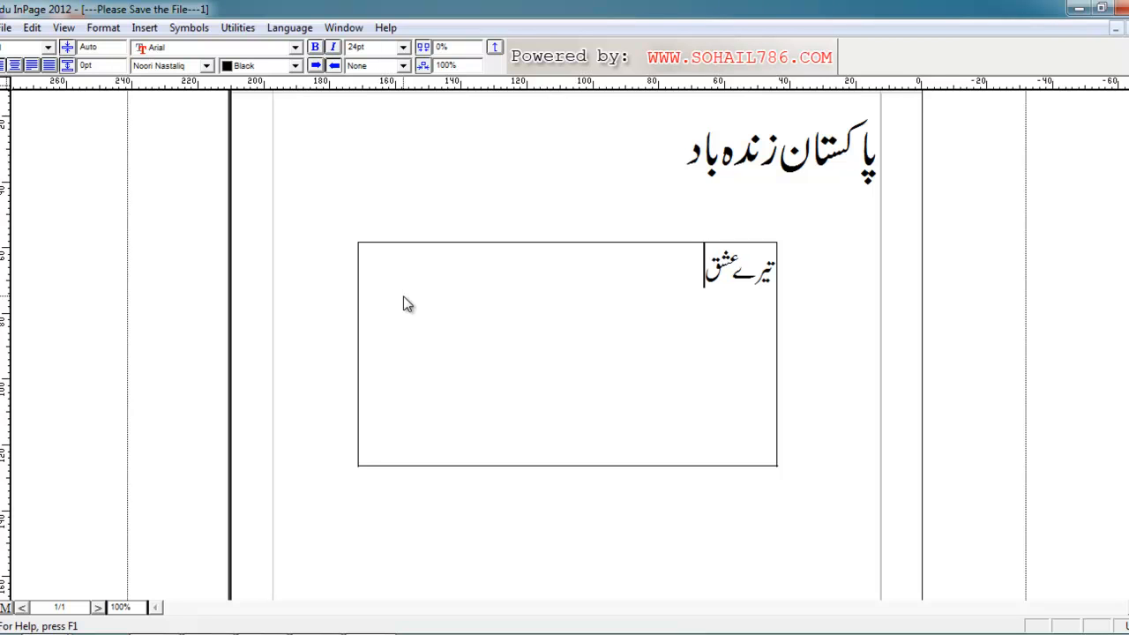
- Complete the first verse line with کی انتہا چاہتا ہوں
text(میں)
key(Left)
key(Left)
key(Left)
text(ا)
key(BackSpace)
key(BackSpace)
key(BackSpace)
text(کی ان)
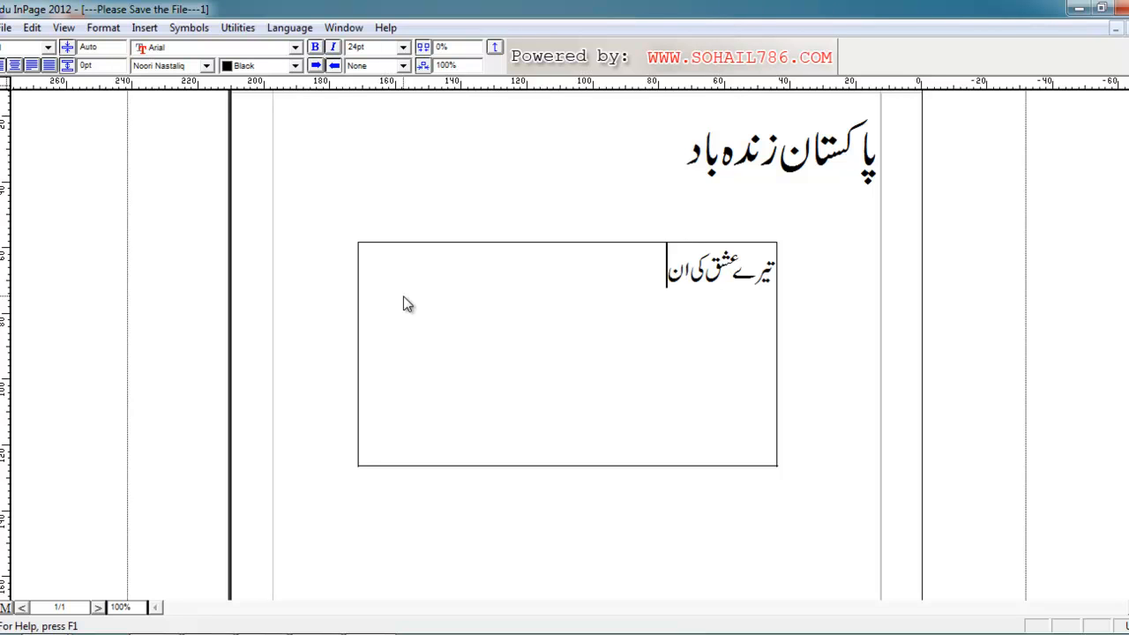
text(تہا چاہ)
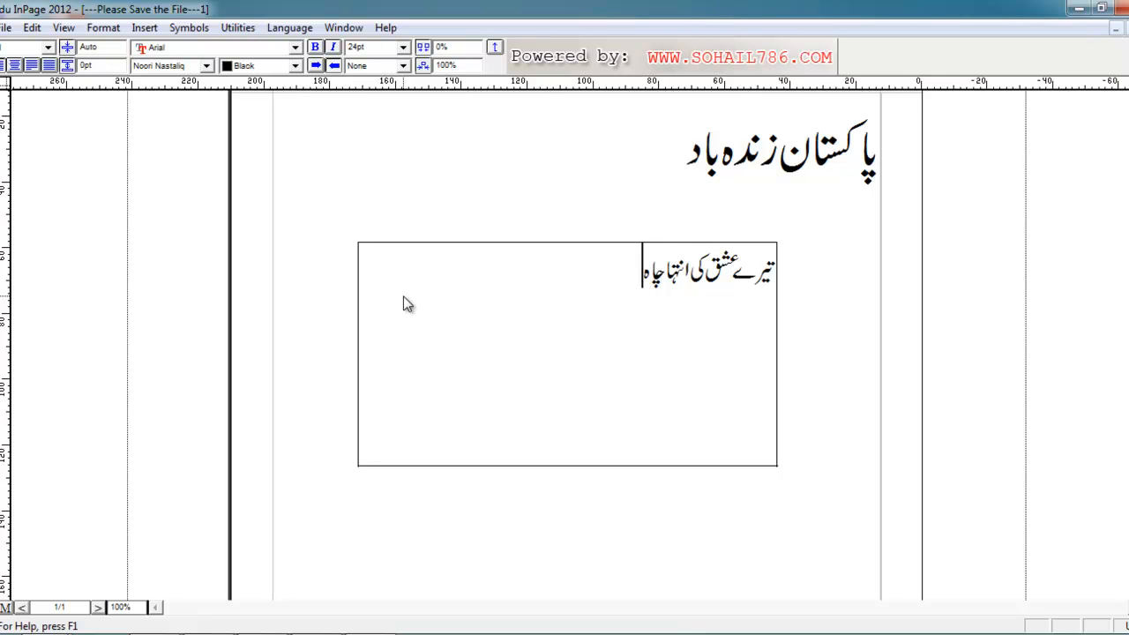
text(تا ہ)
key(BackSpace)
text(ہوں)
- Enter the second verse line میری سادگیددیکھ کیا چاہتا ہوں below the first one
key(Return)
text(میریسا)
key(BackSpace)
key(BackSpace)
text(ساد)
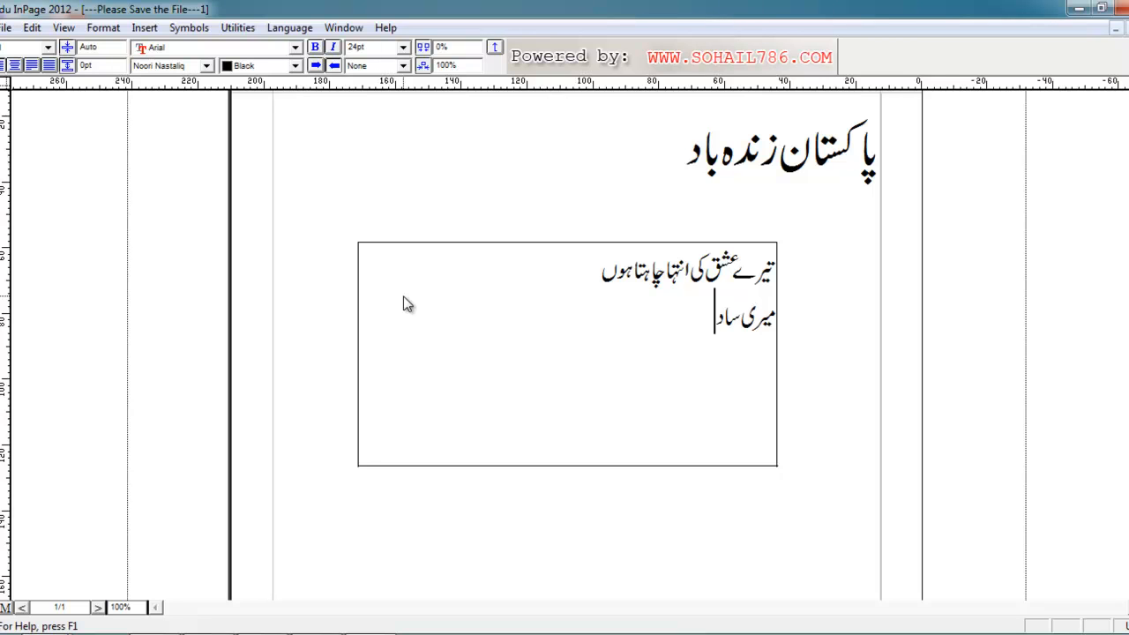
text(گیدعکھ کیا)
key(BackSpace)
key(BackSpace)
key(BackSpace)
key(BackSpace)
key(BackSpace)
key(BackSpace)
key(BackSpace)
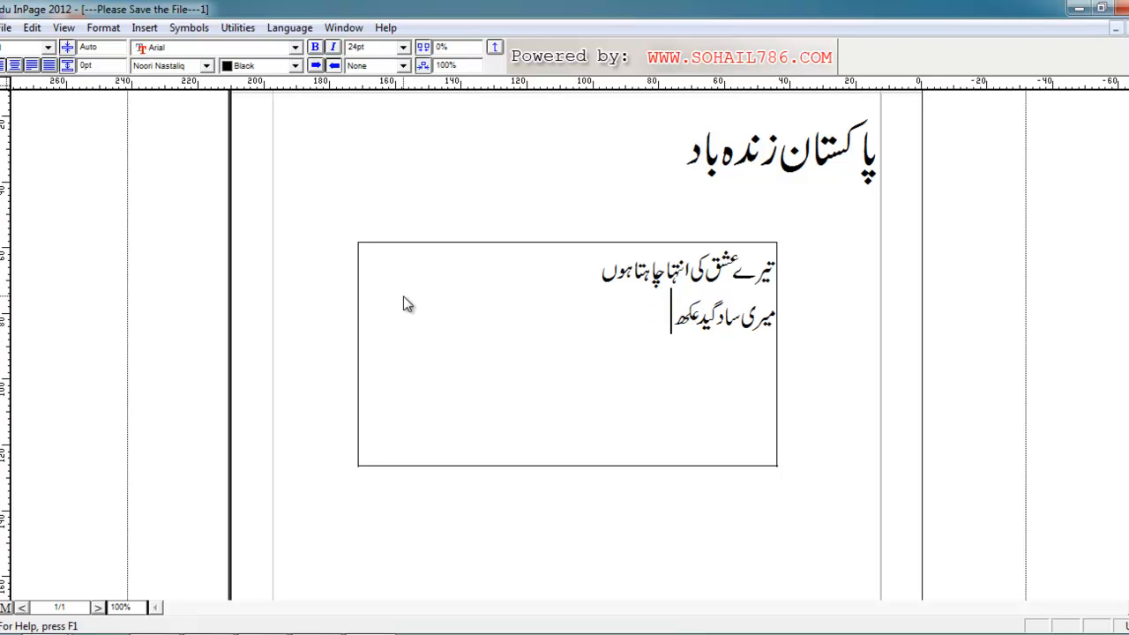
text(دع)
key(BackSpace)
text(یک)
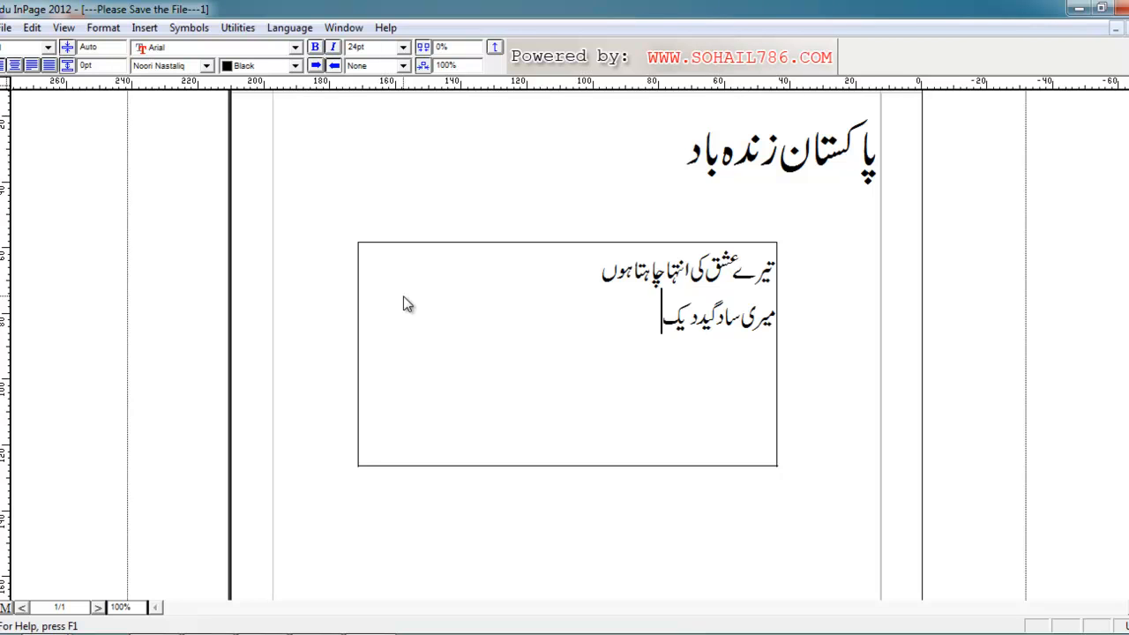
text(ھ کیا)
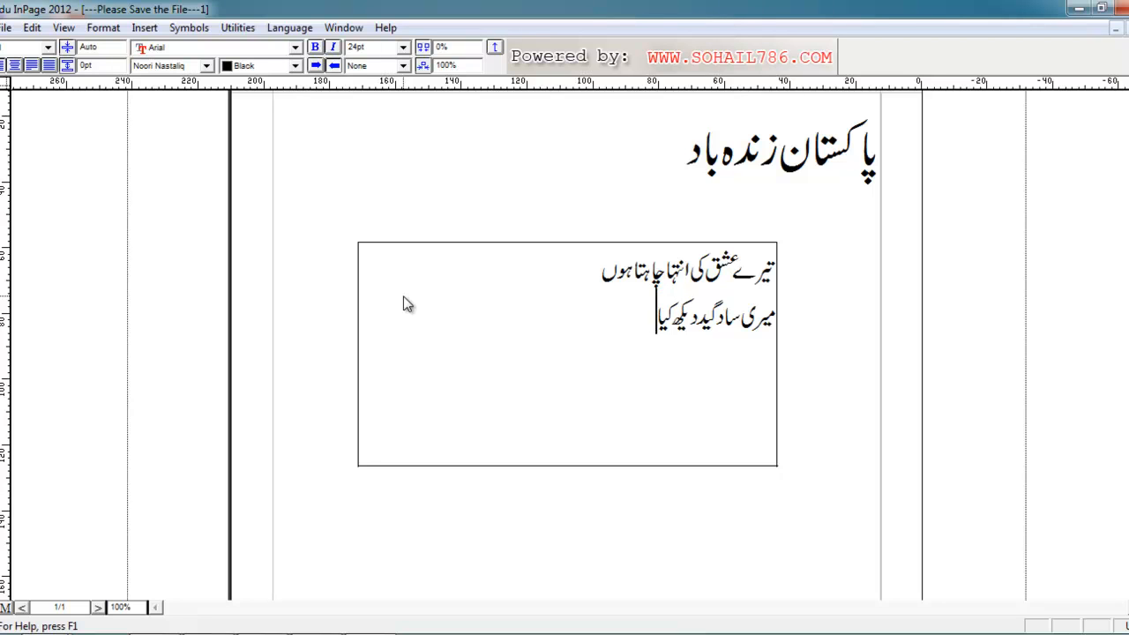
text( چاہتا ہوں)
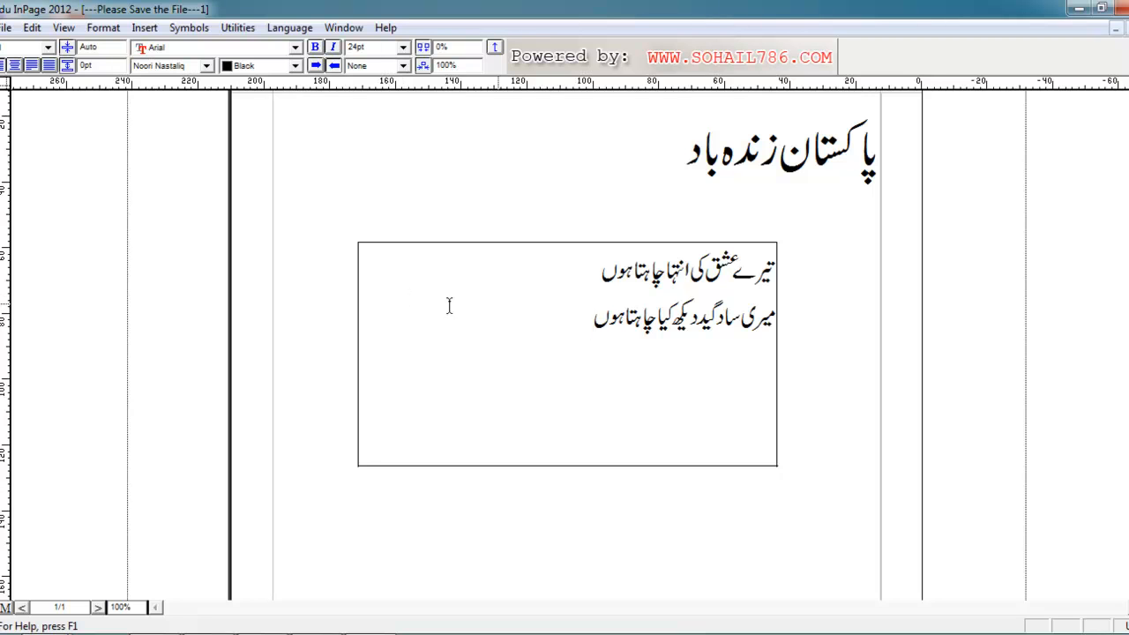
- Add spaces on both sides of چاہتا in the second verse line and before ہوں in the first
click(657, 314)
click(617, 317)
click(635, 272)
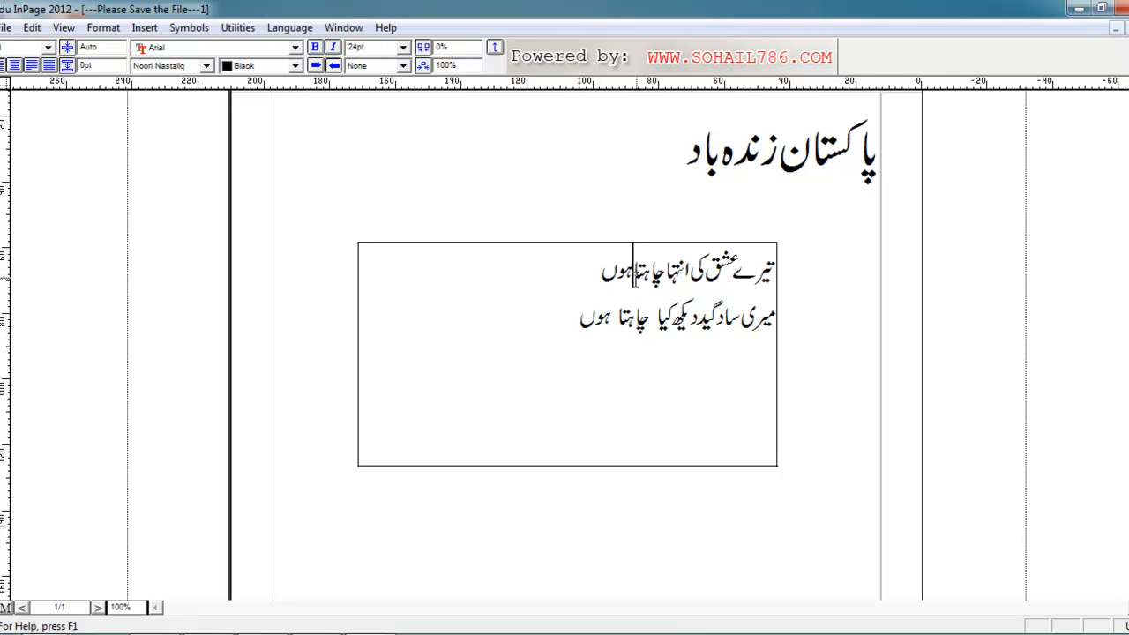
- Force-justify both verse lines across the full width of the text box
drag(576, 328, 777, 269)
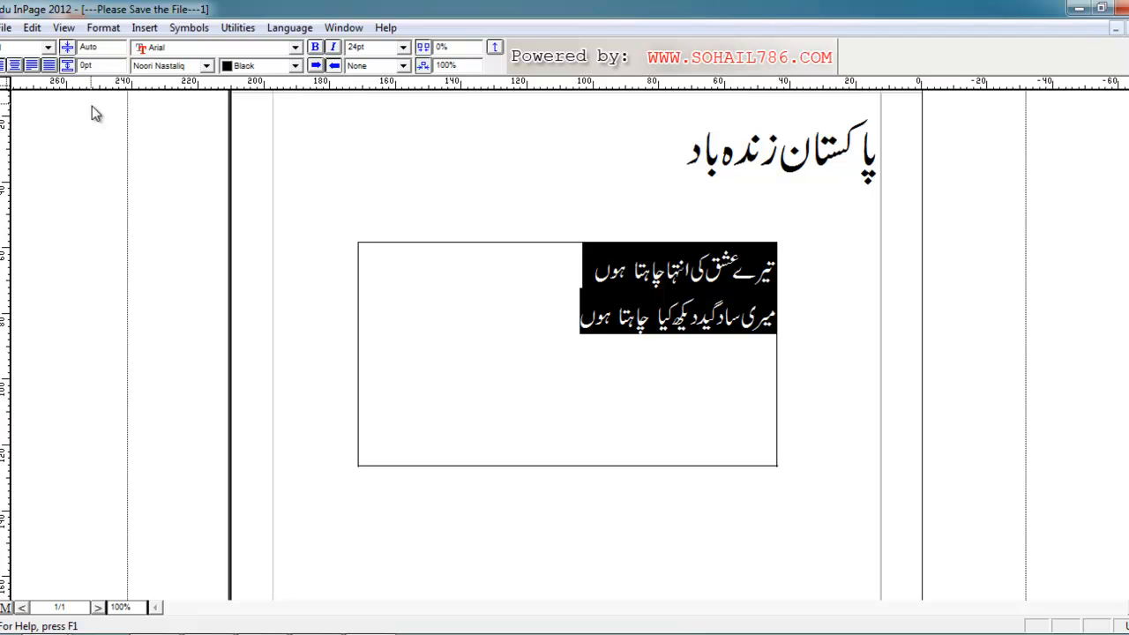
click(49, 66)
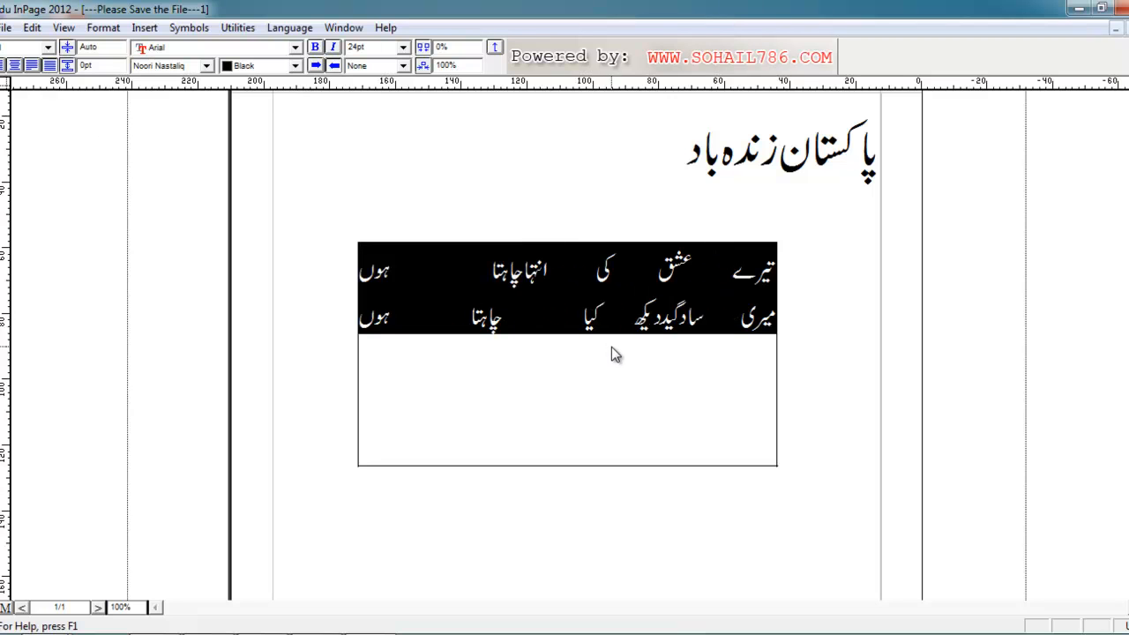
click(482, 325)
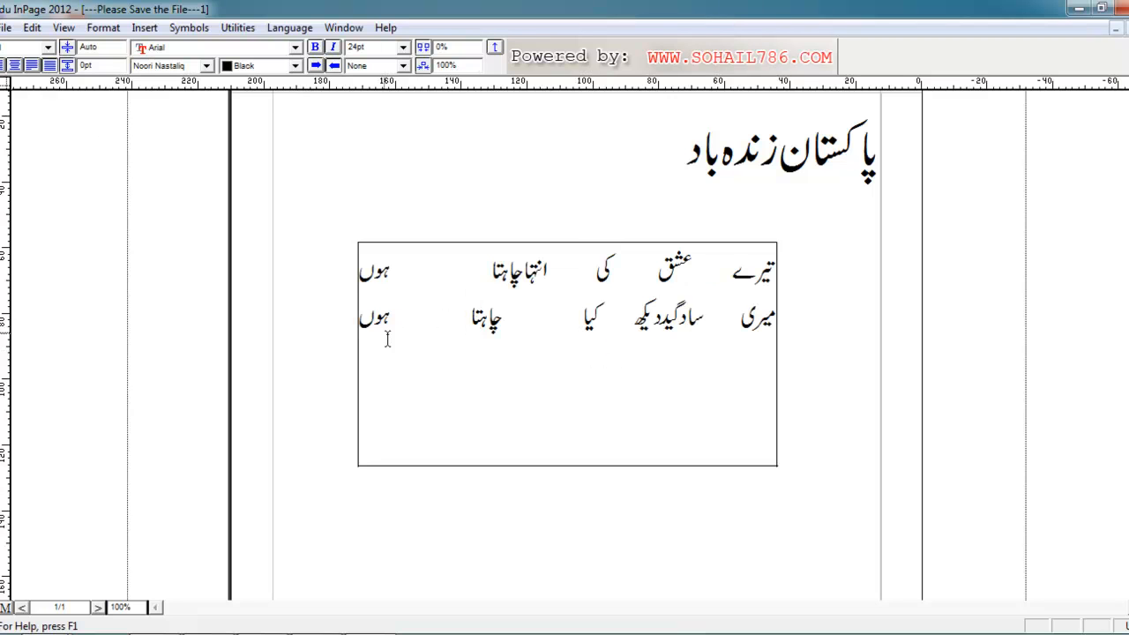
drag(366, 329, 806, 263)
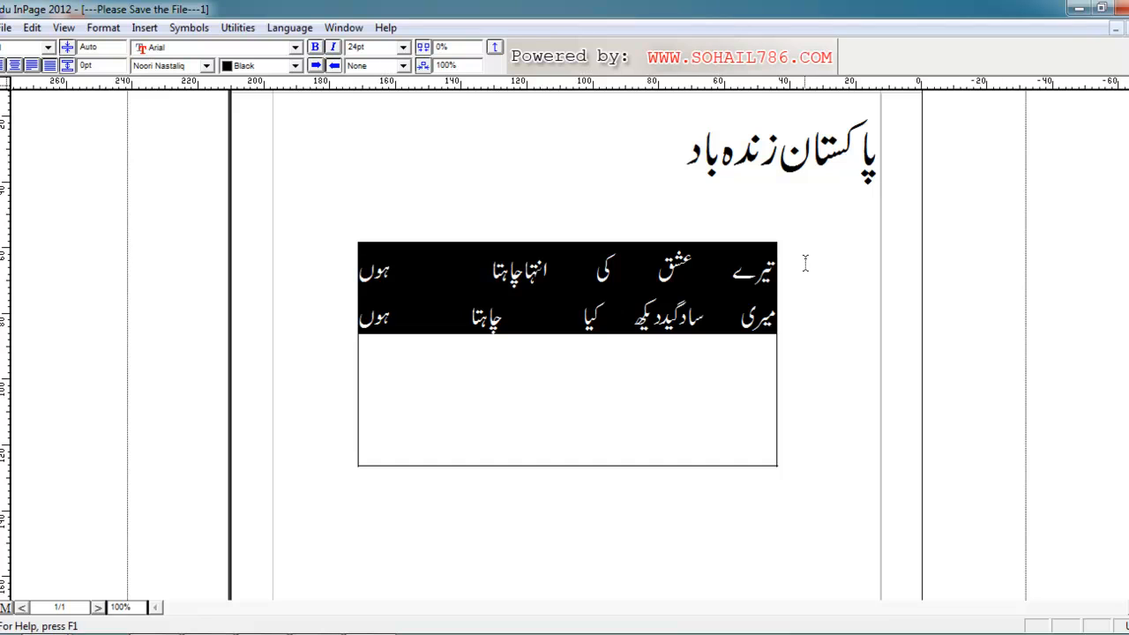
click(677, 322)
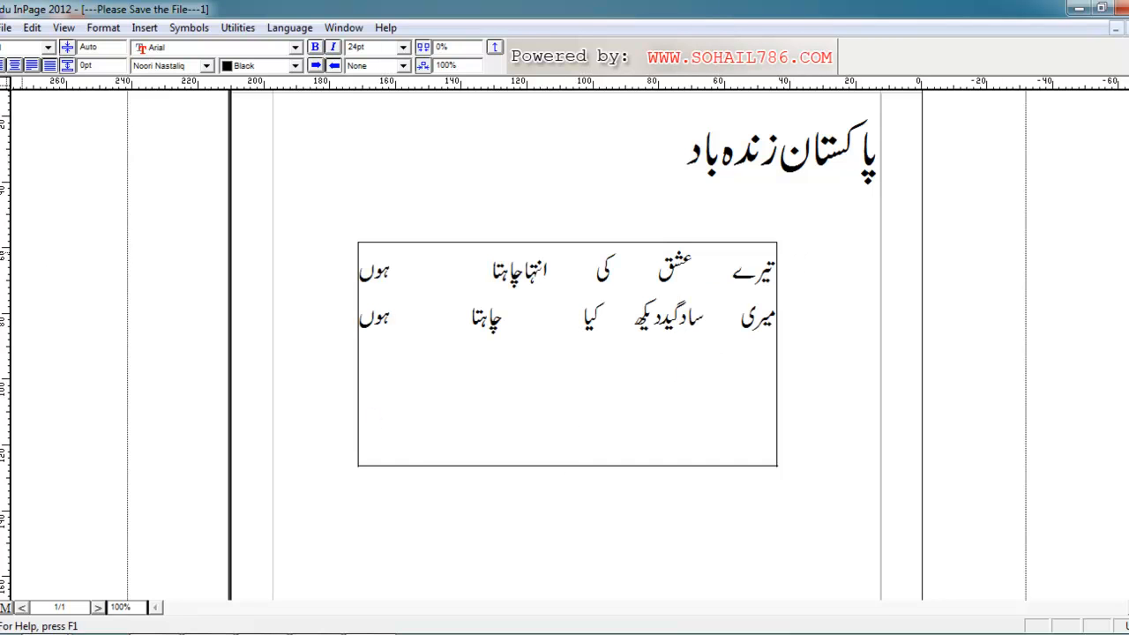
- Reduce the height of the verse text box to about 42 mm and delete the box
click(1, 96)
click(420, 453)
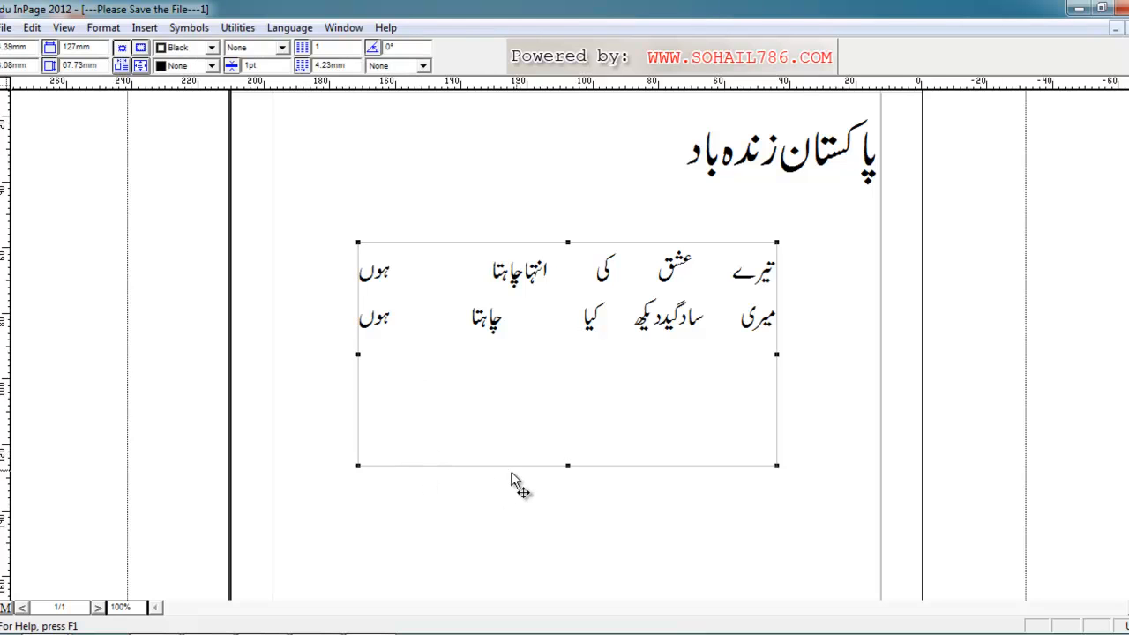
drag(568, 466, 568, 380)
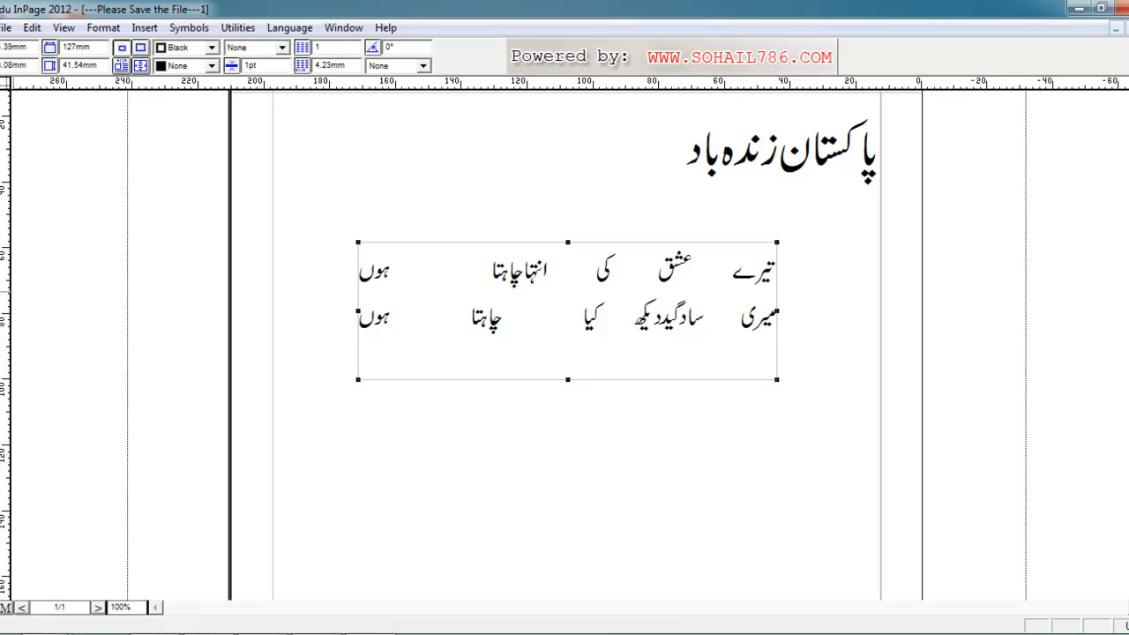
key(Delete)
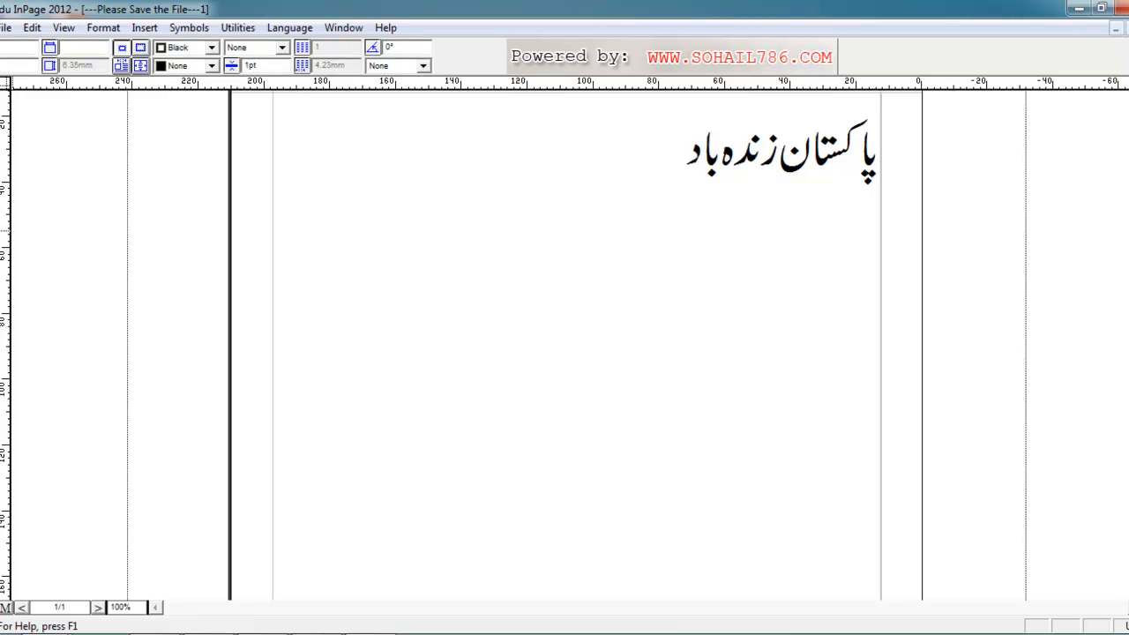
- Draw a wide title text box with a taller text box beneath it, and insert پاکستان زندہ باد in the title box
drag(338, 259, 807, 496)
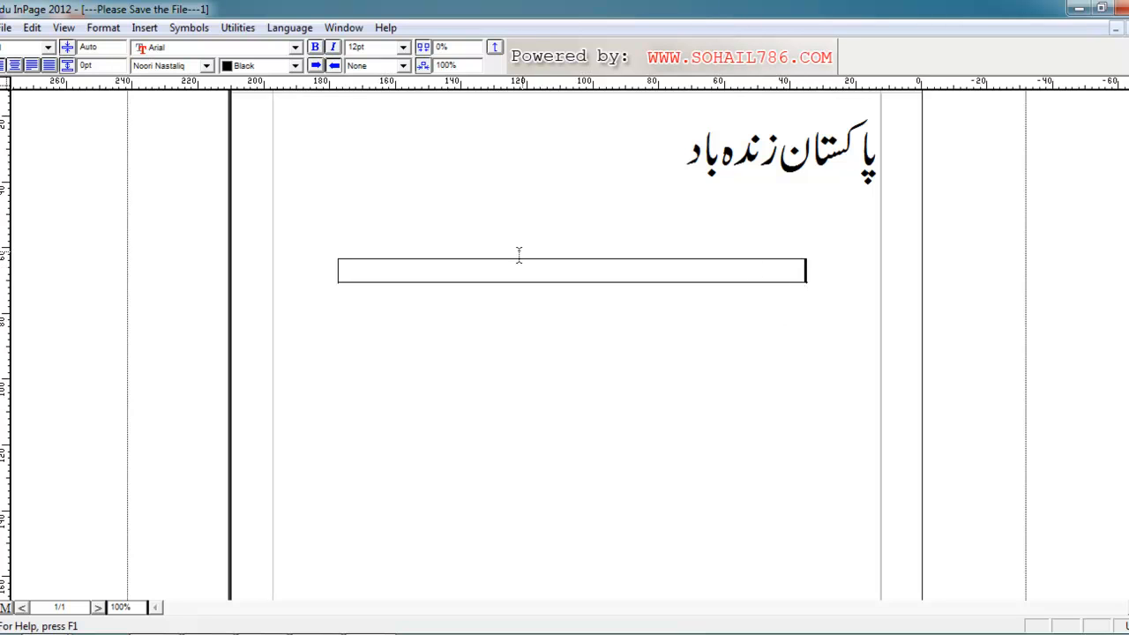
click(2, 231)
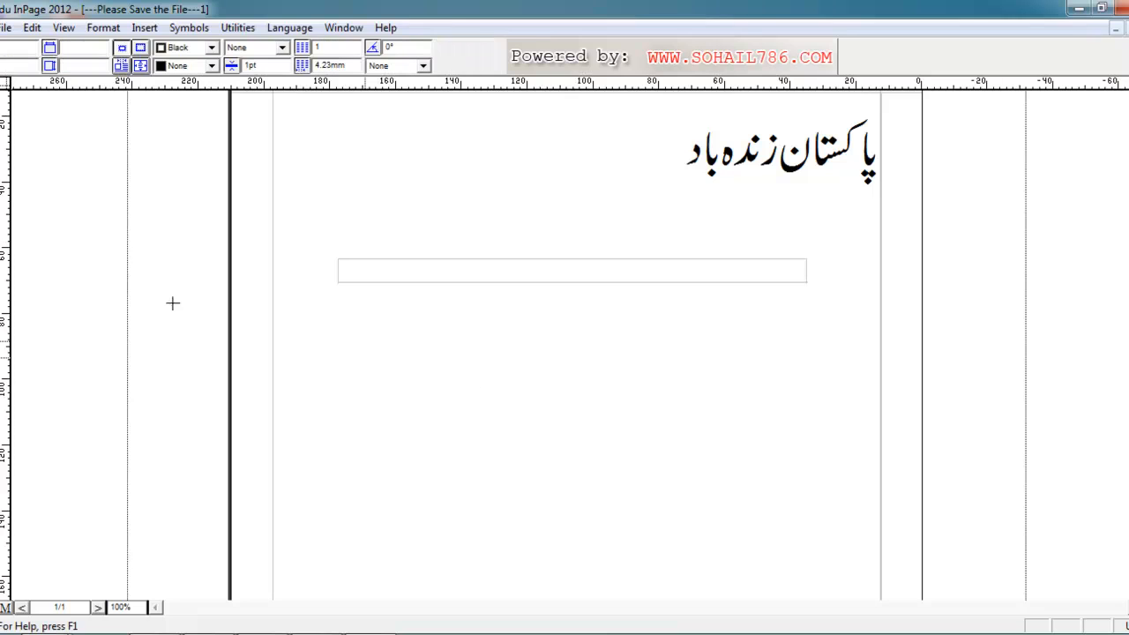
drag(342, 300, 819, 545)
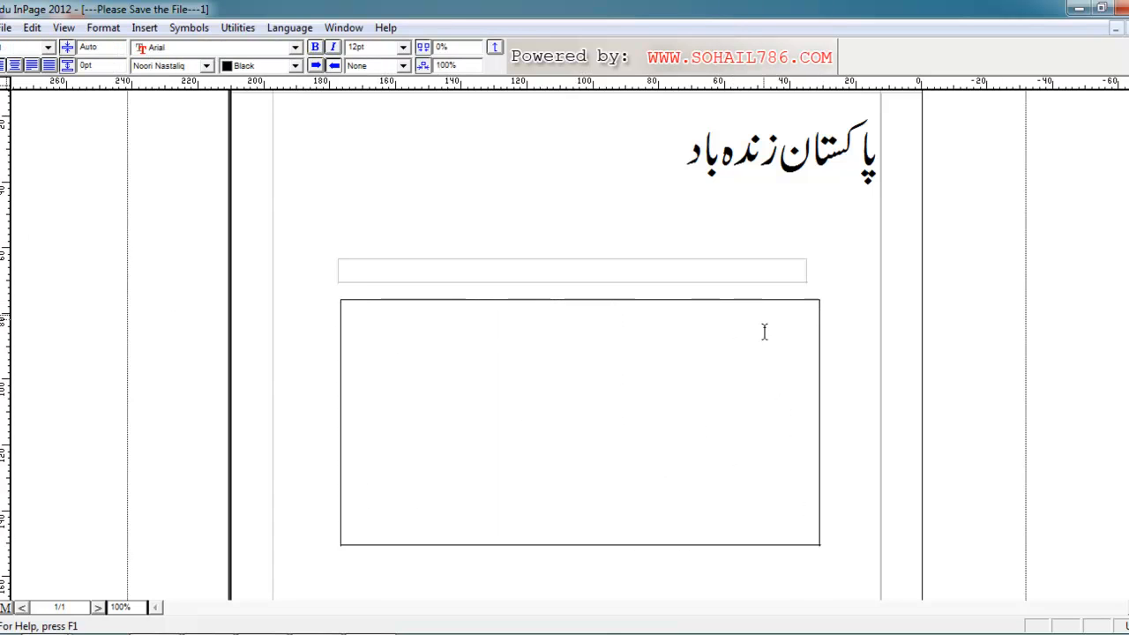
click(792, 276)
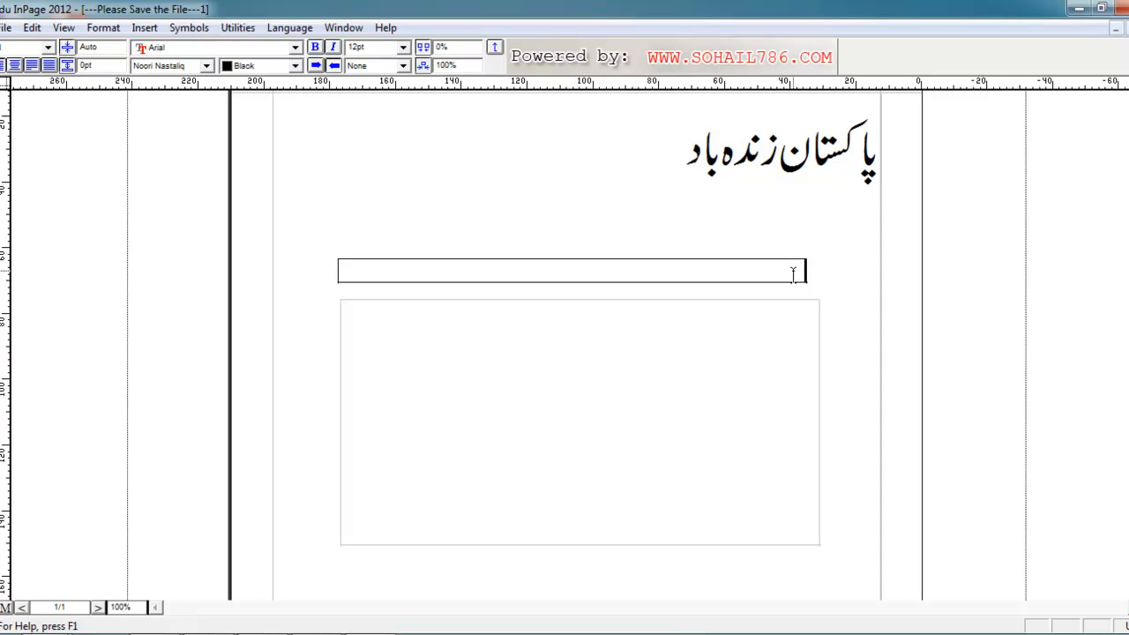
text(پاکستان زندہ باد)
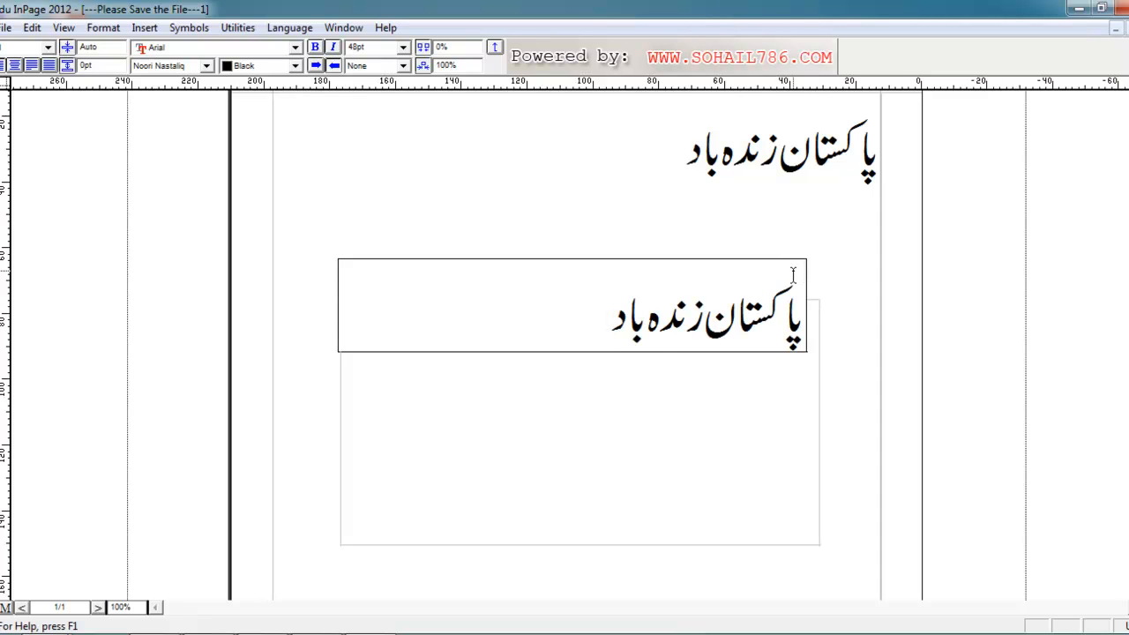